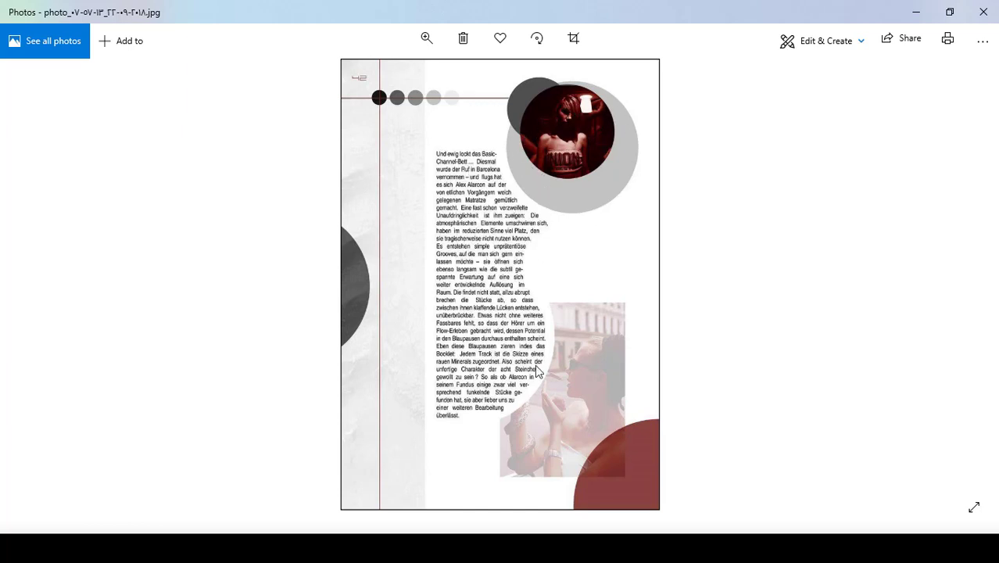
Page through the sample magazine and newspaper layouts to examine how text is wrapped around images and shaped into figures
key(Right)
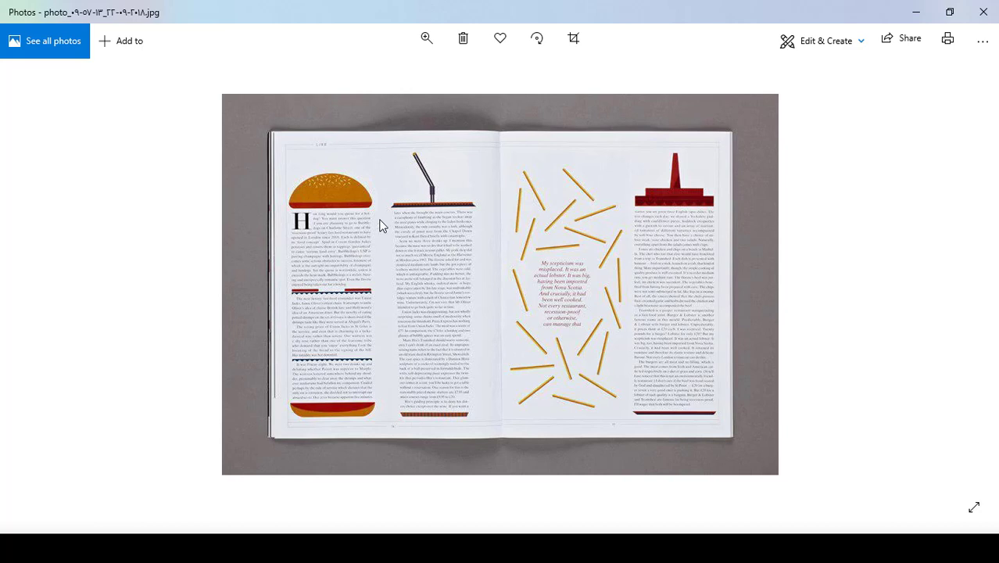
key(Right)
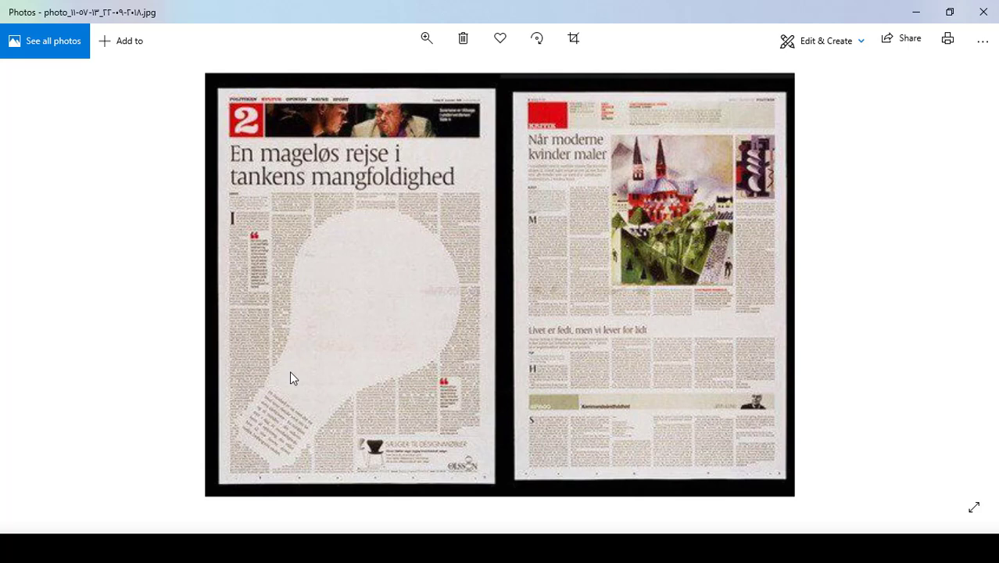
key(Right)
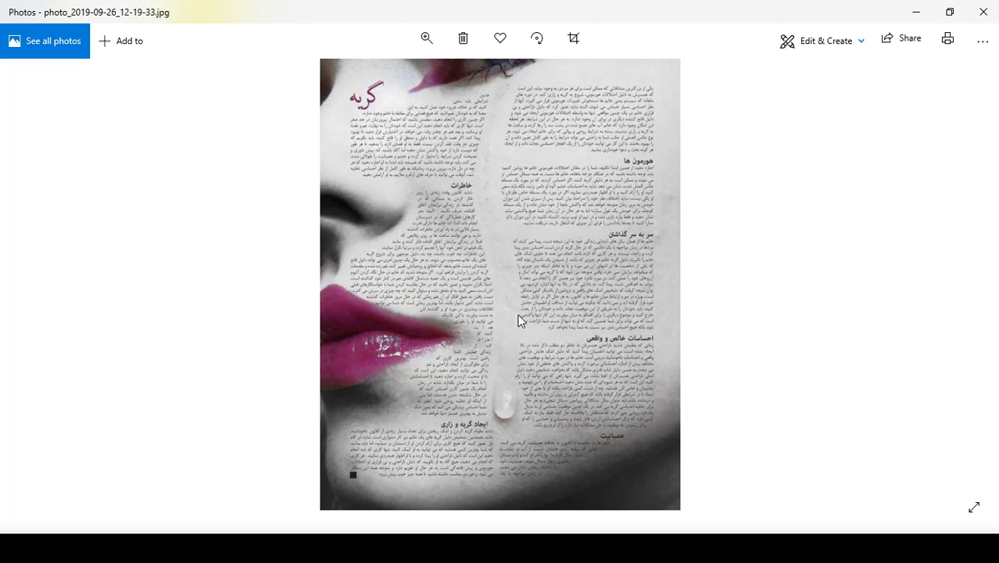
key(Right)
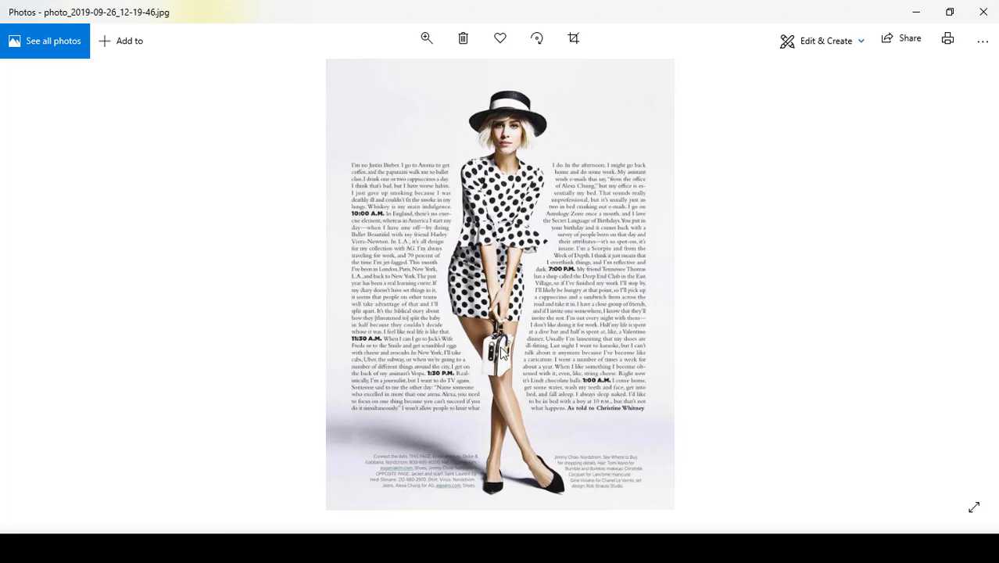
key(Right)
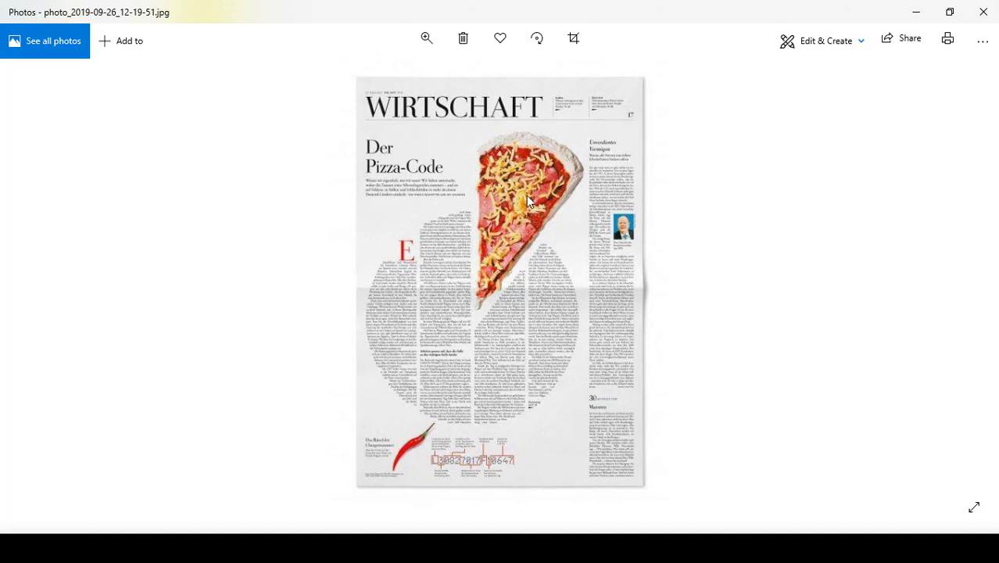
key(Right)
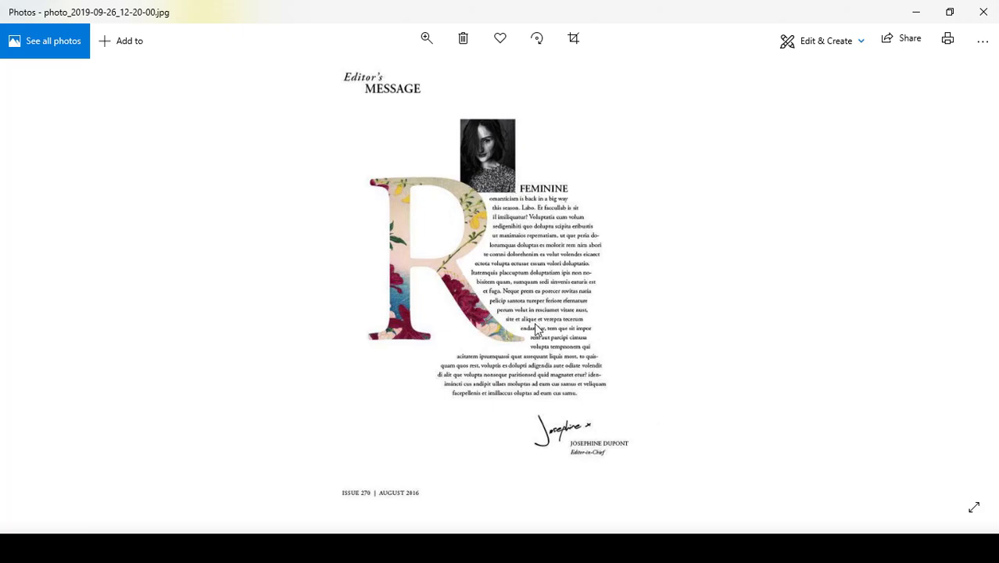
key(Right)
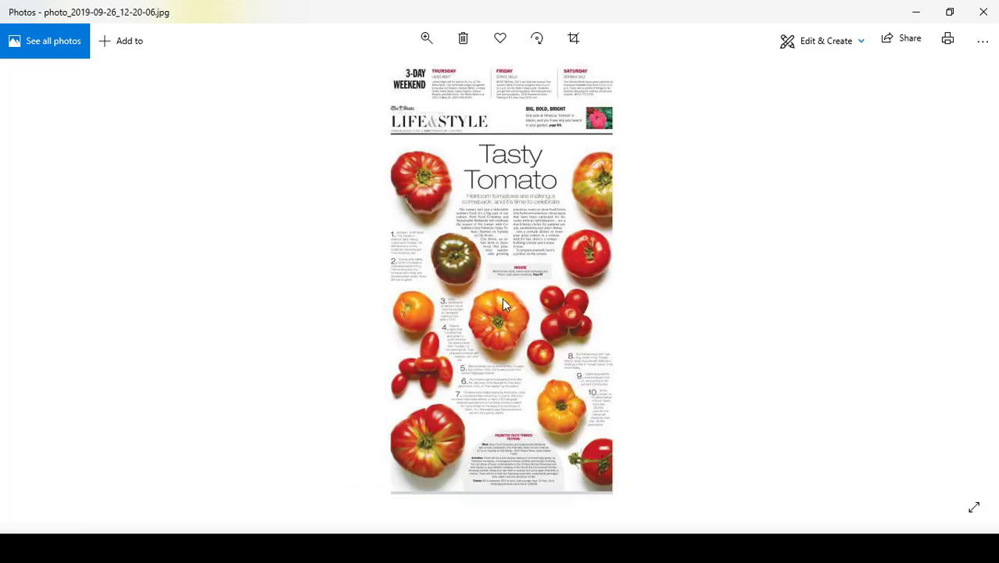
key(Right)
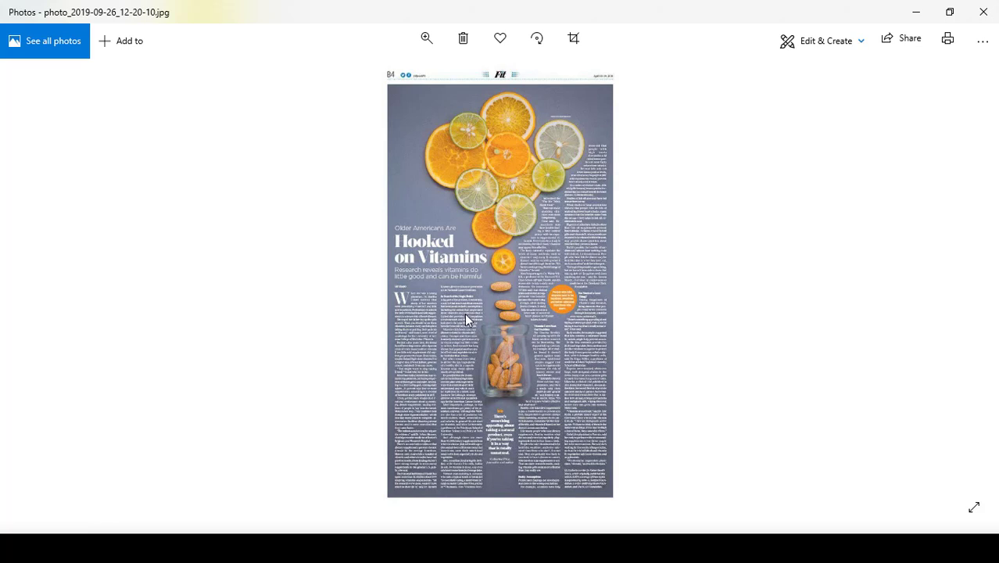
key(Right)
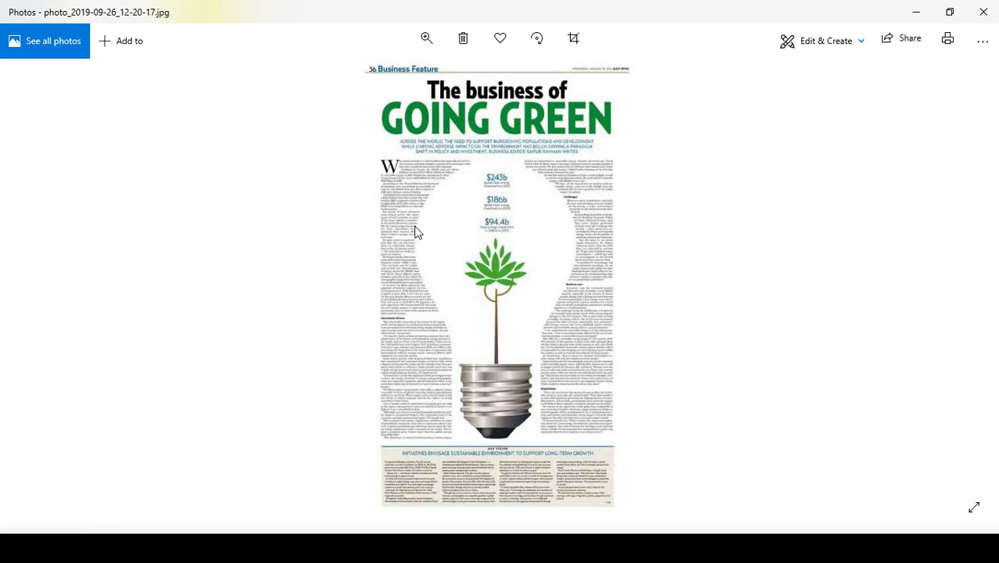
key(Right)
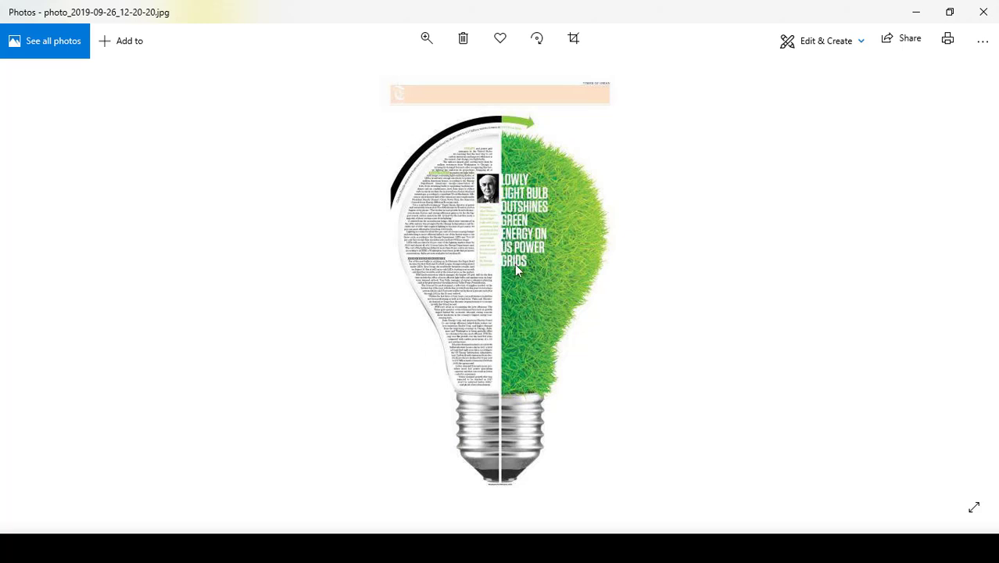
key(Right)
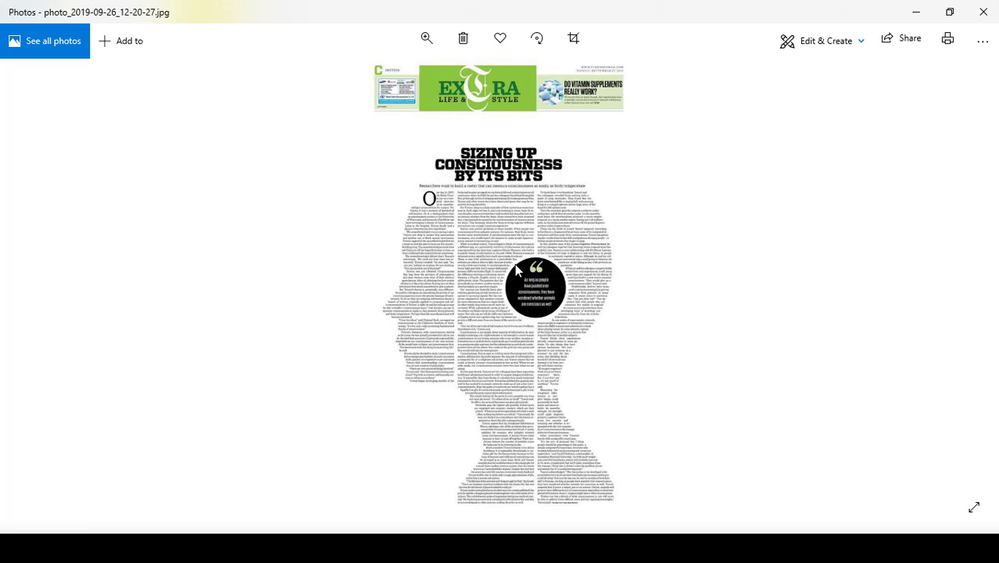
key(Right)
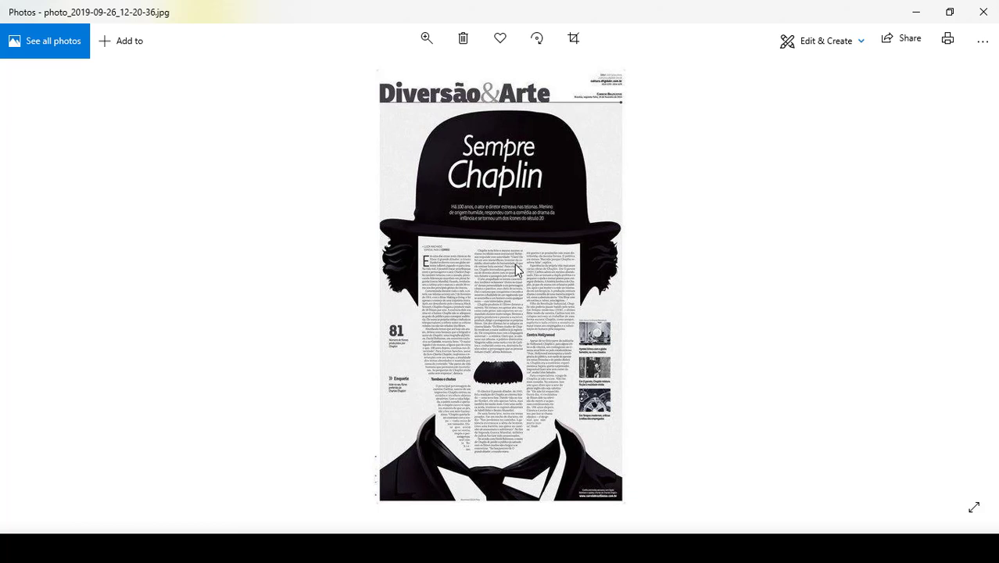
key(Right)
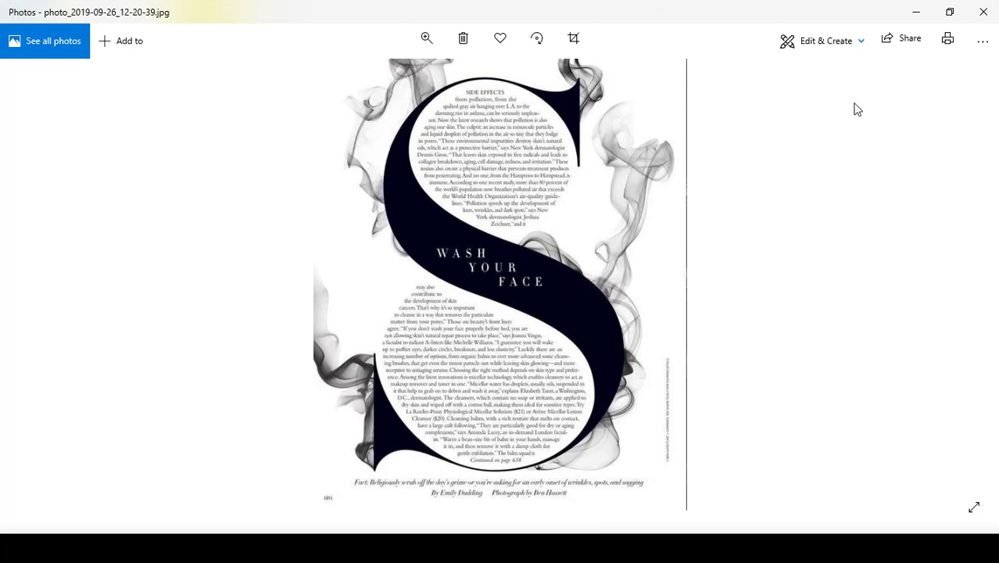
Close the sample images, switch to InDesign and create a new A4 portrait print document with facing pages
click(984, 12)
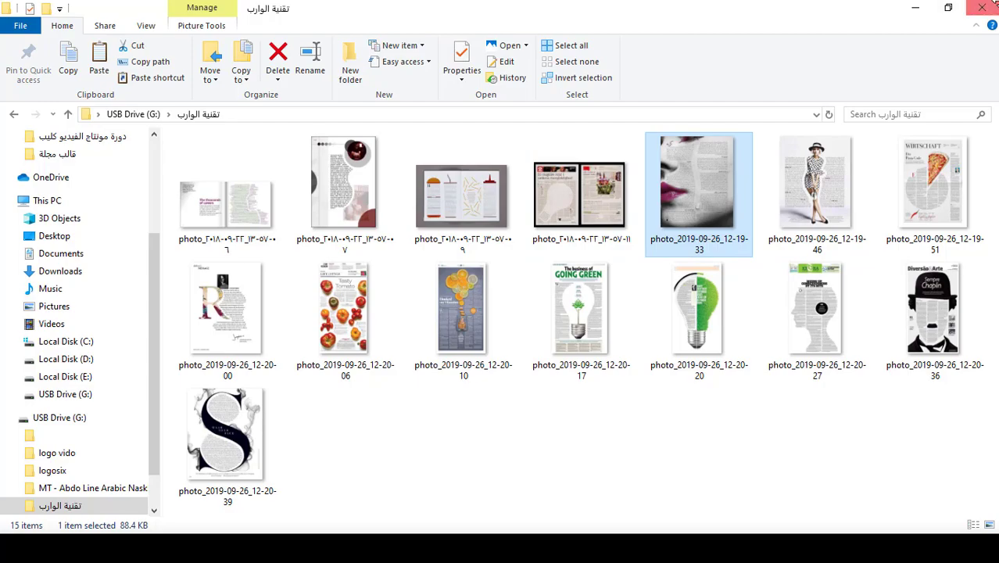
click(916, 8)
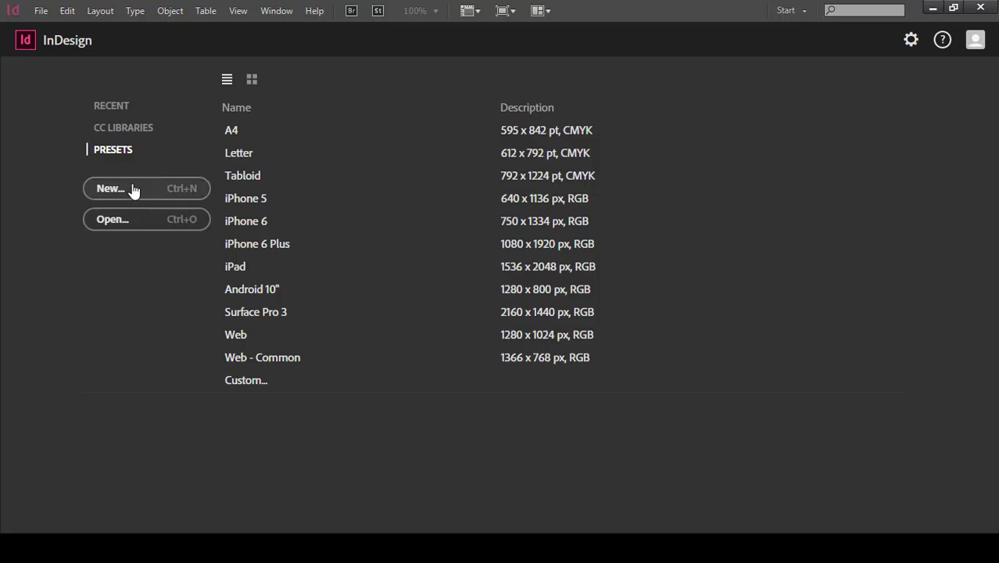
click(134, 189)
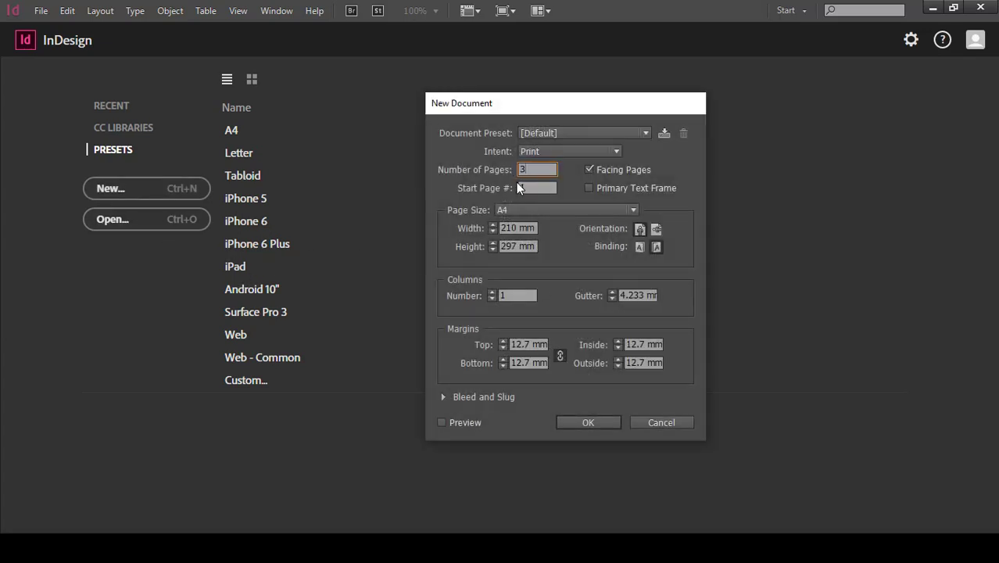
double_click(523, 169)
click(599, 420)
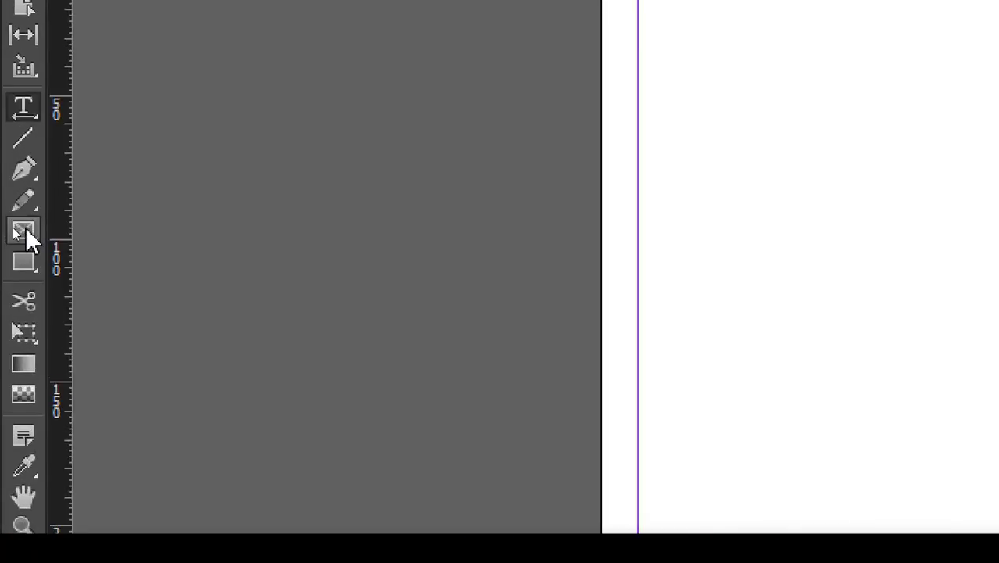
Draw a circular frame about 152 mm across on the page with the Ellipse Frame tool
click(25, 227)
right_click(16, 235)
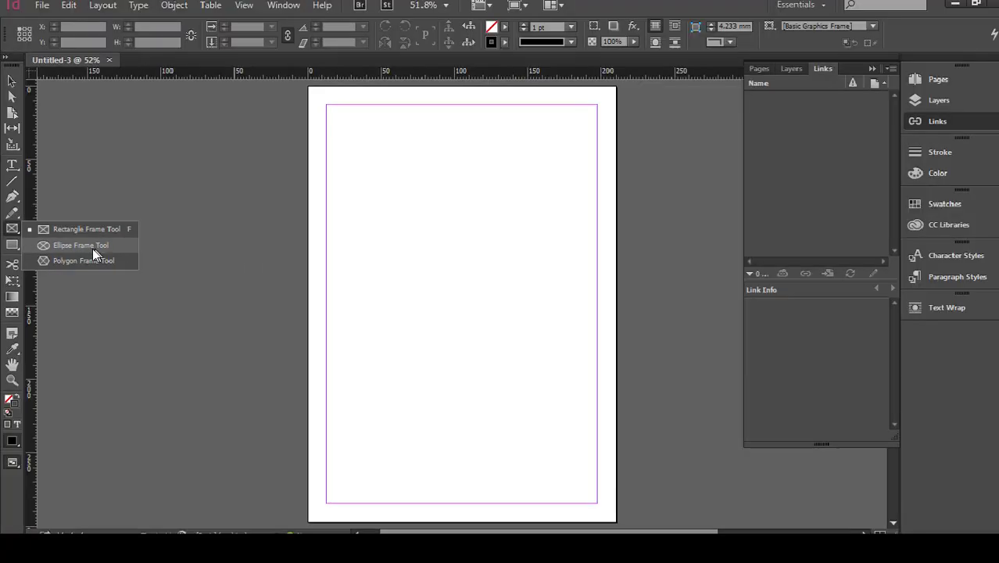
click(184, 270)
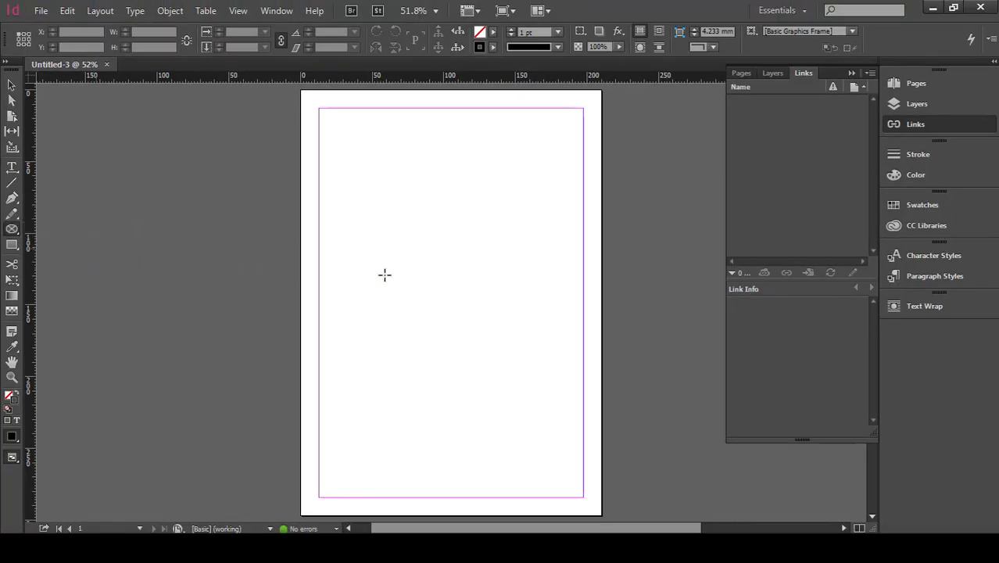
mouse_move(349, 217)
mouse_down()
mouse_move(520, 386)
mouse_move(591, 435)
mouse_up()
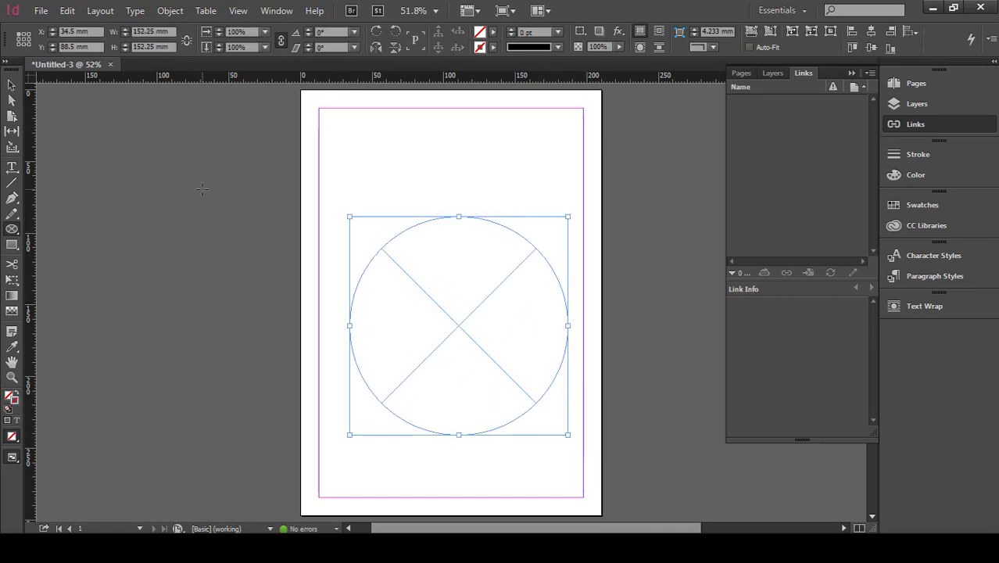
Enlarge the circular frame to about 184.6 mm so it spans the side margins, and move it slightly down the page
key(v)
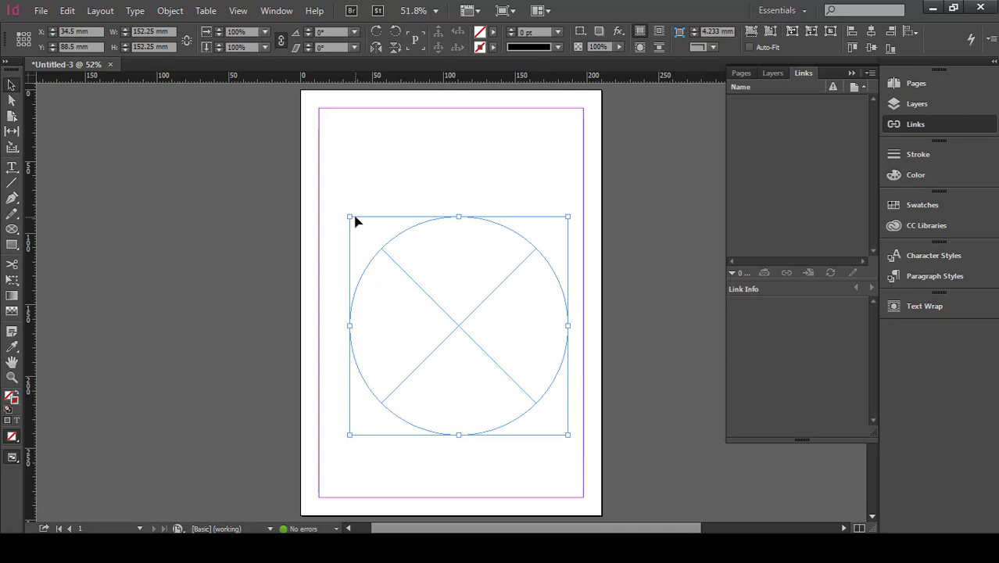
drag(349, 217, 317, 198)
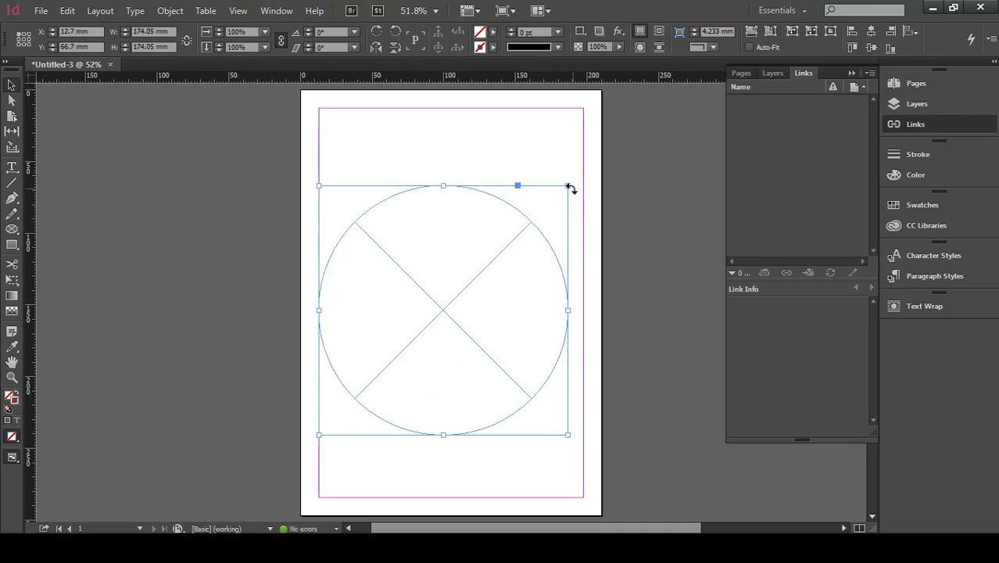
drag(569, 186, 583, 171)
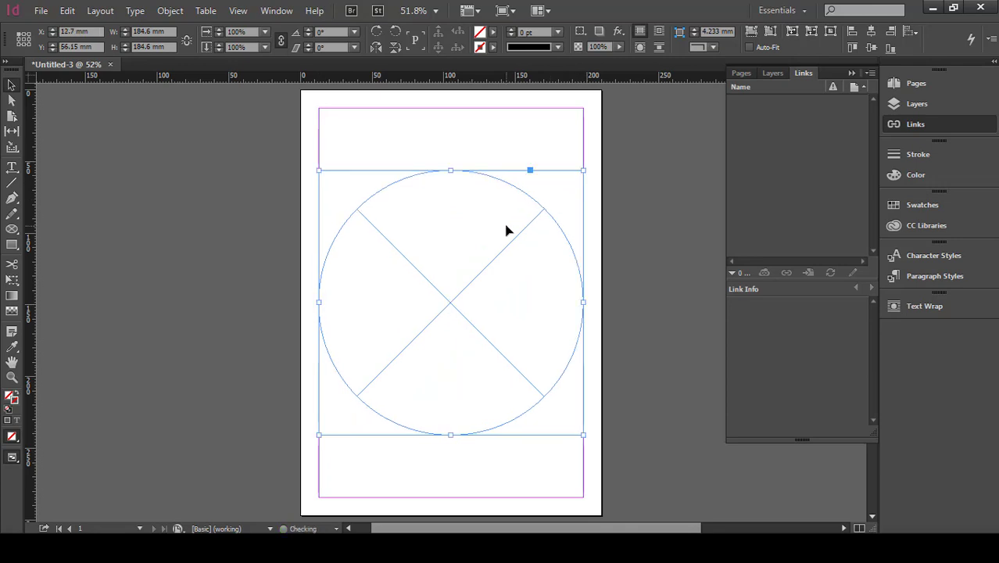
drag(506, 231, 508, 240)
Turn the circular frame into a text frame and fill it with placeholder text
key(t)
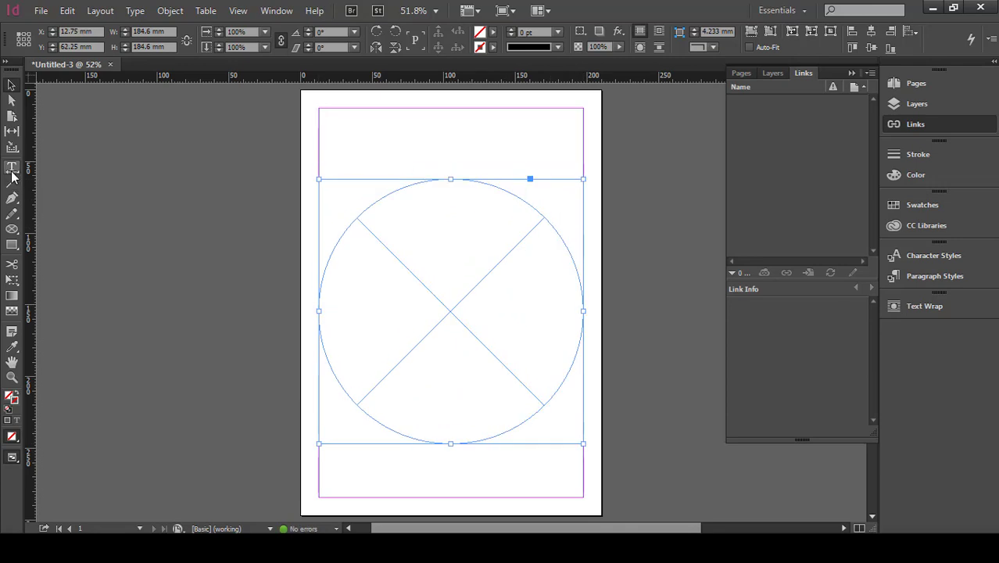
click(453, 245)
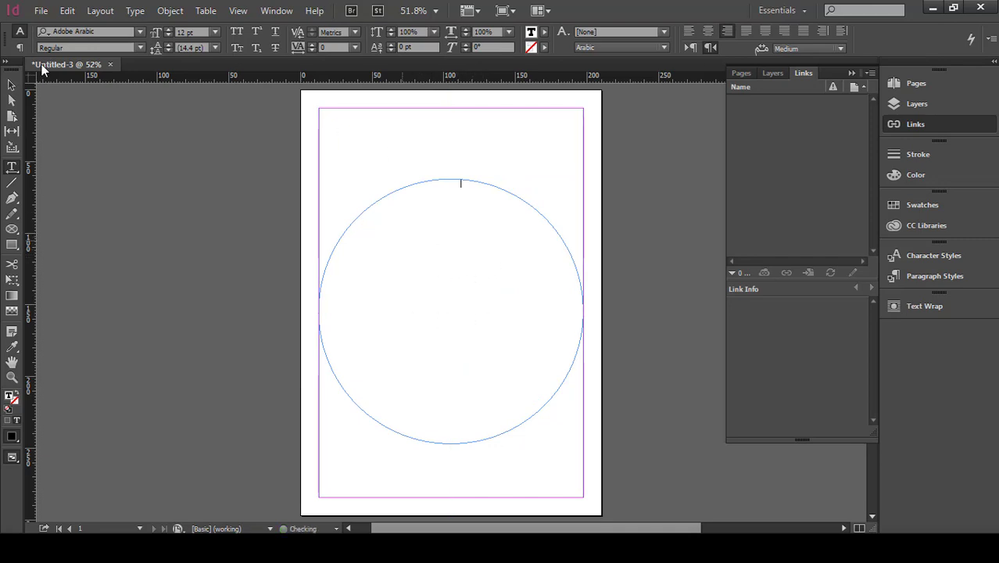
click(134, 11)
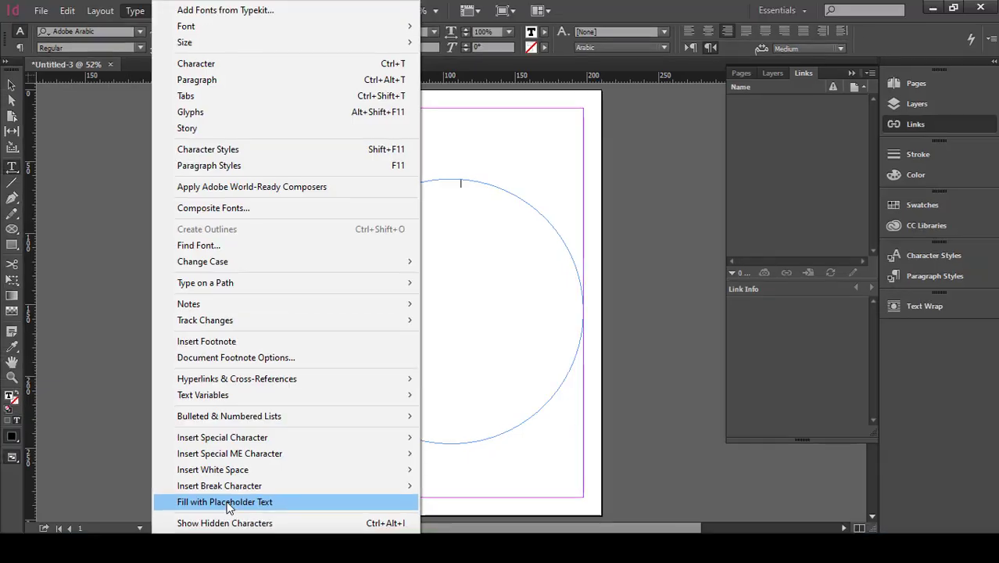
click(227, 506)
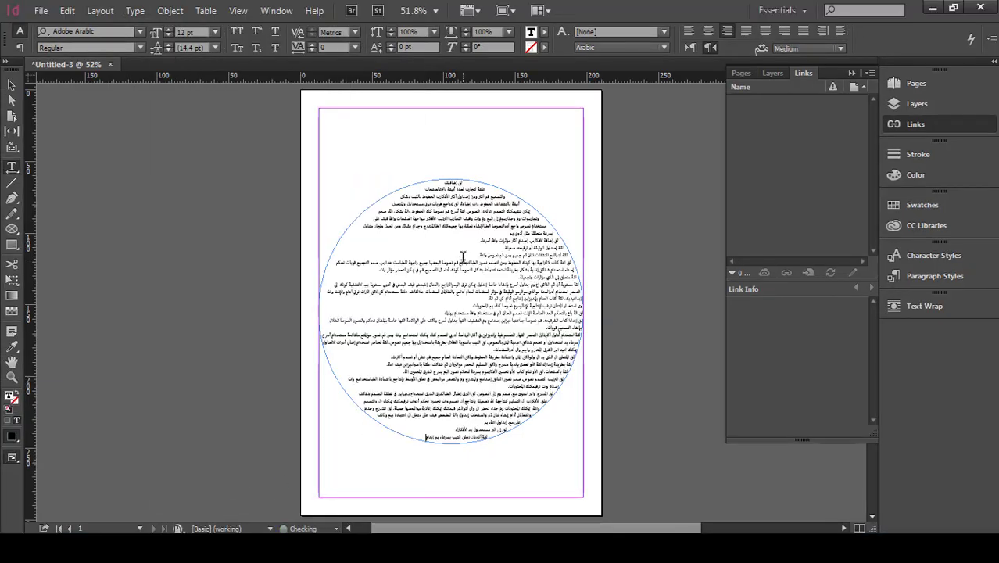
Justify all the text in the circle with the last line aligned right
key(ctrl+a)
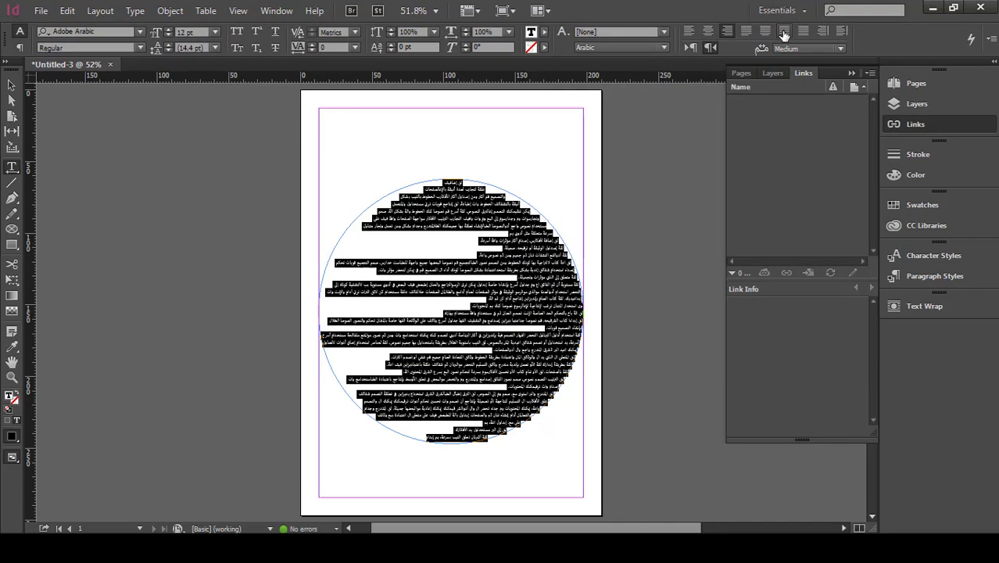
click(784, 31)
click(466, 243)
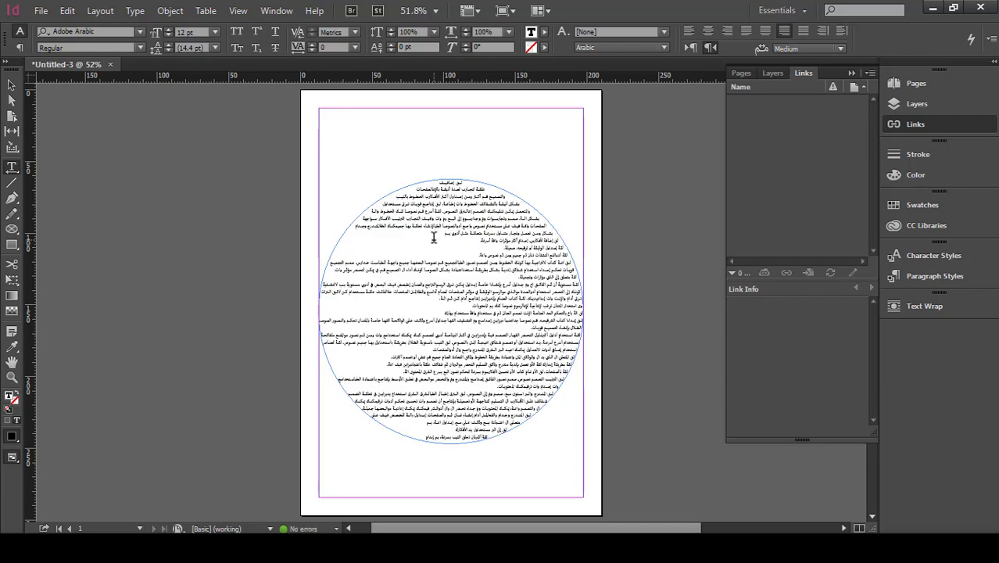
Delete the paragraph breaks in the placeholder text so it runs continuously through the circle, and finish editing the text
click(434, 237)
key(Delete)
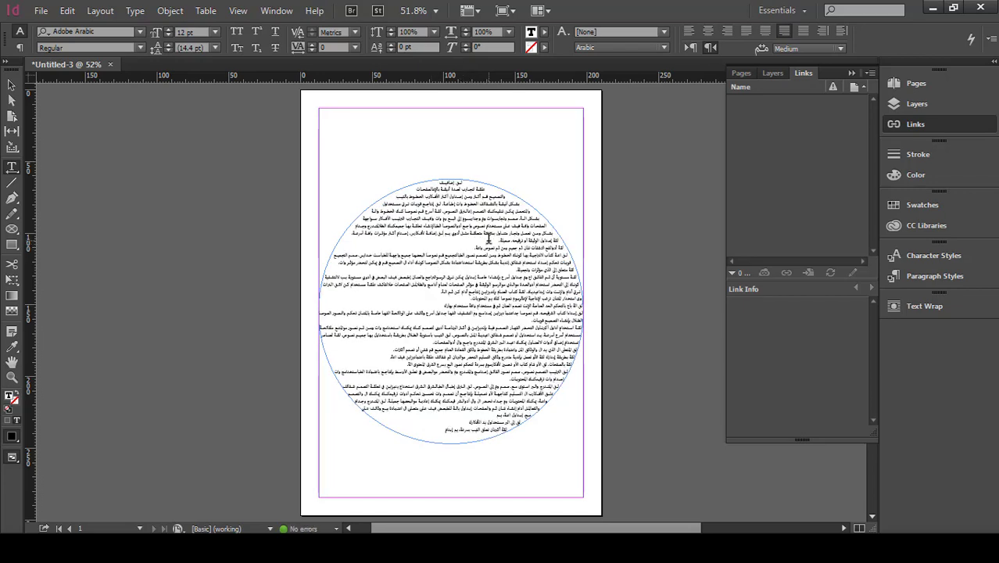
key(Delete)
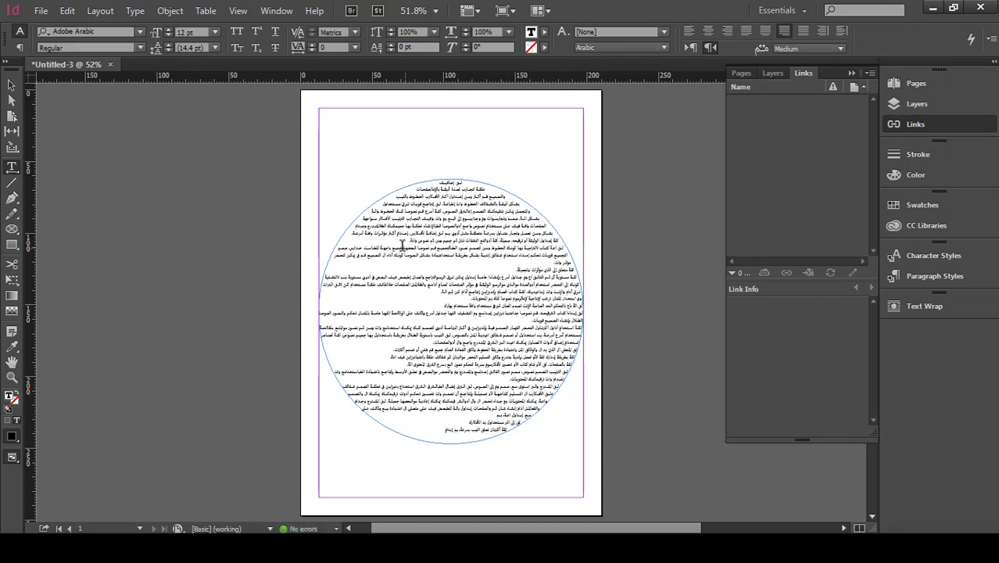
key(Delete)
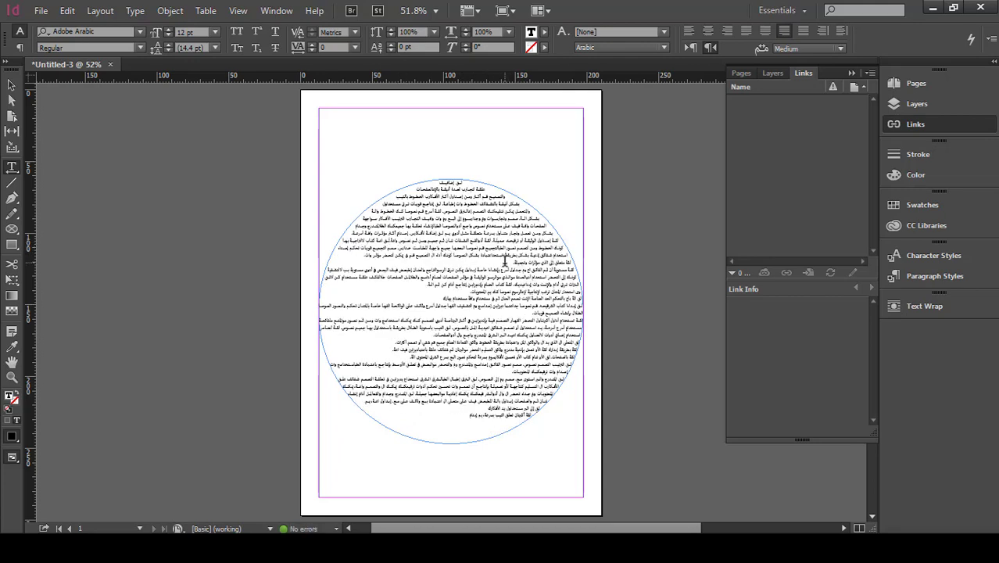
click(506, 261)
key(Delete)
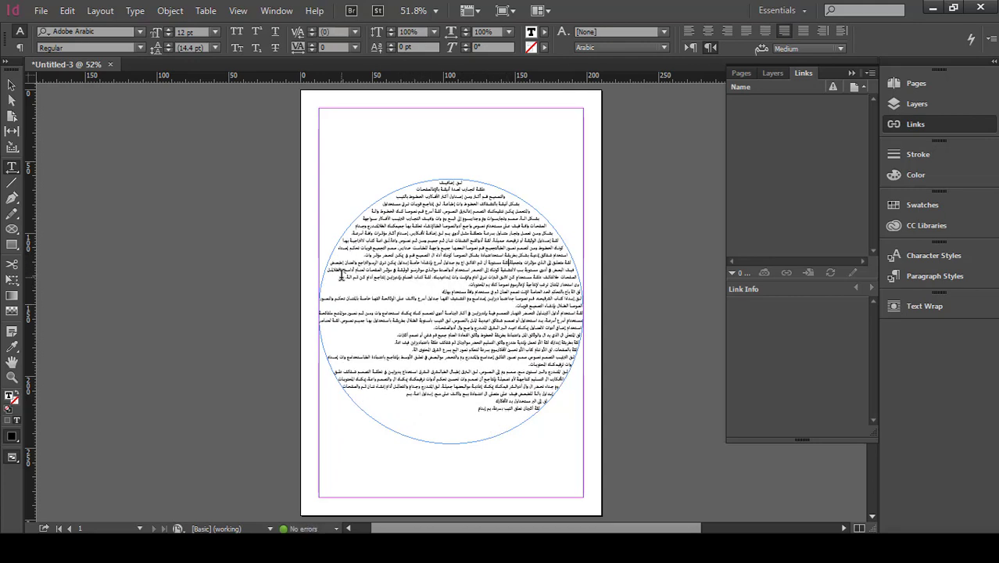
click(341, 275)
key(Delete)
key(Delete)
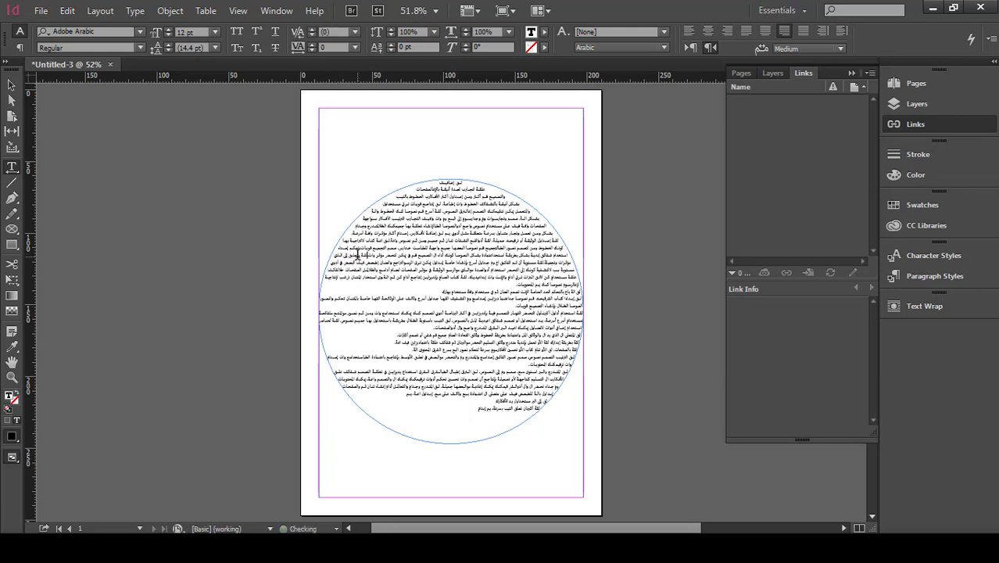
key(Escape)
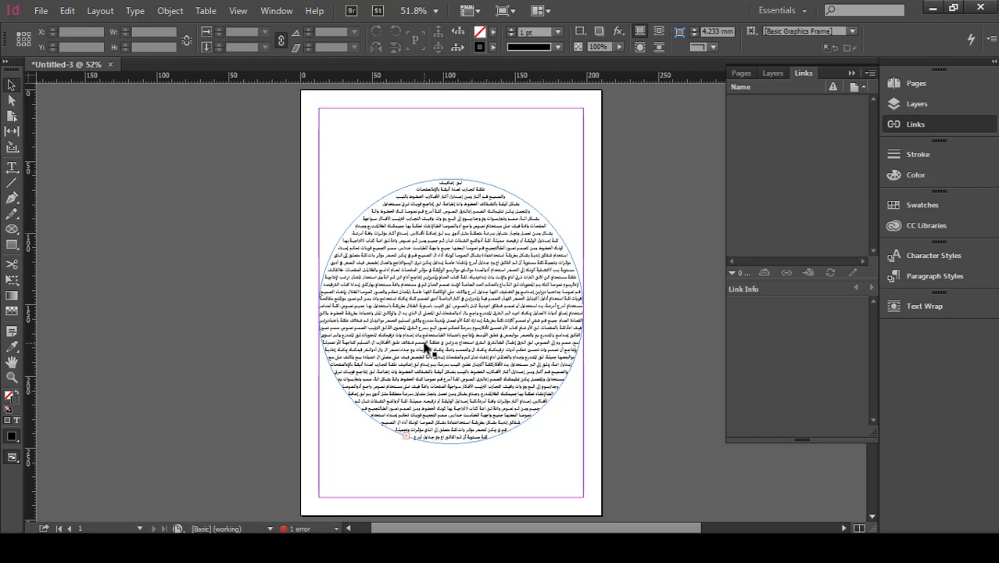
Place the pizza image بيتزا.png over the upper part of the text circle, about 113 by 150 mm
click(43, 10)
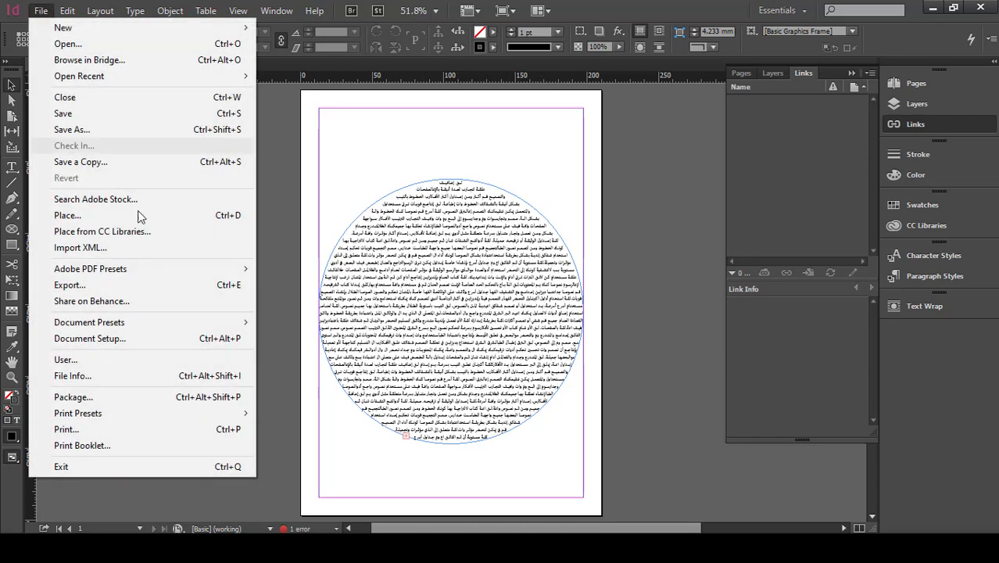
click(98, 215)
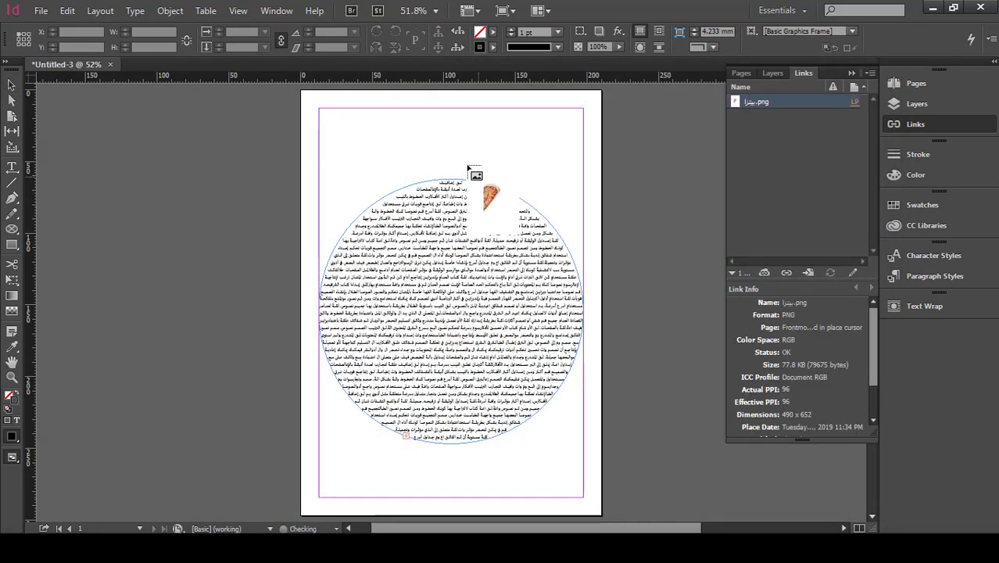
drag(440, 129, 603, 343)
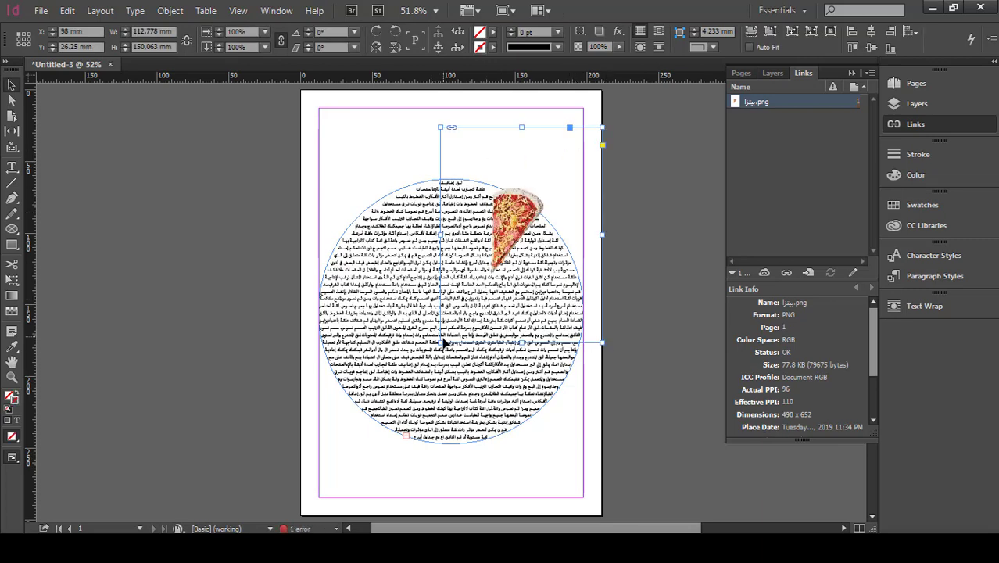
Enlarge the pizza image to about 232.6 by 309.5 mm and move the slice onto the circle's upper right part, with its tip pointing inward
drag(438, 343, 344, 429)
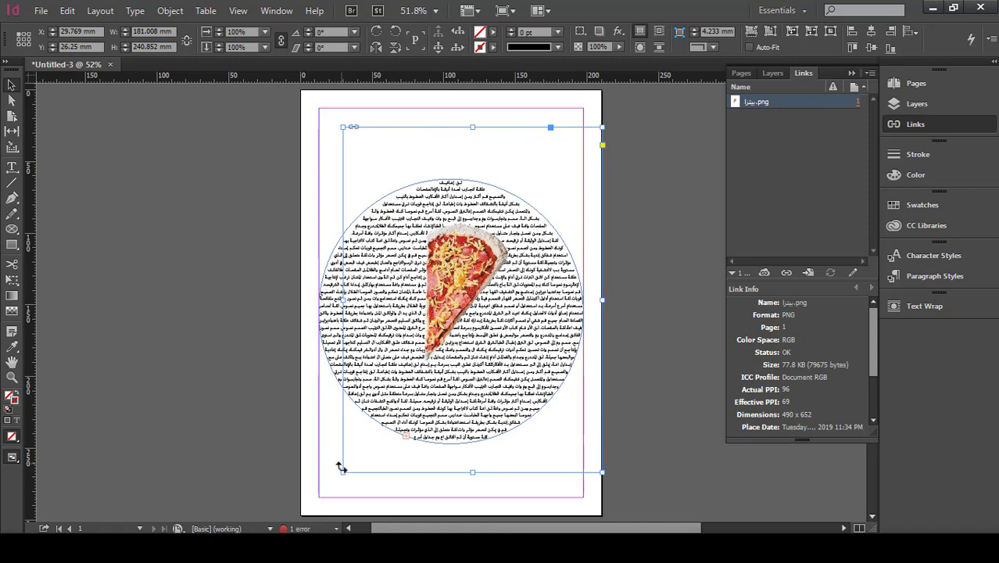
drag(343, 473, 268, 505)
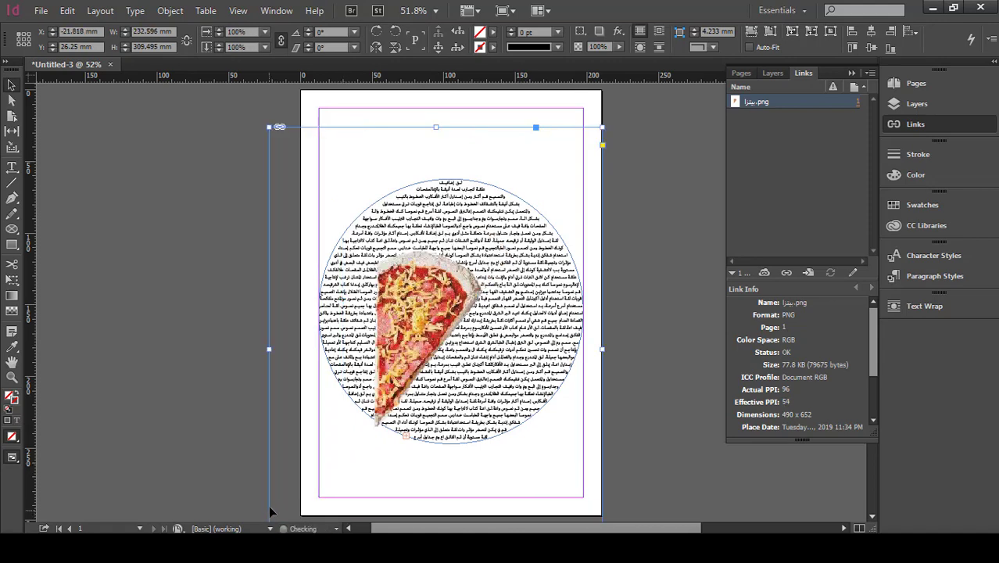
drag(438, 286, 491, 197)
click(209, 277)
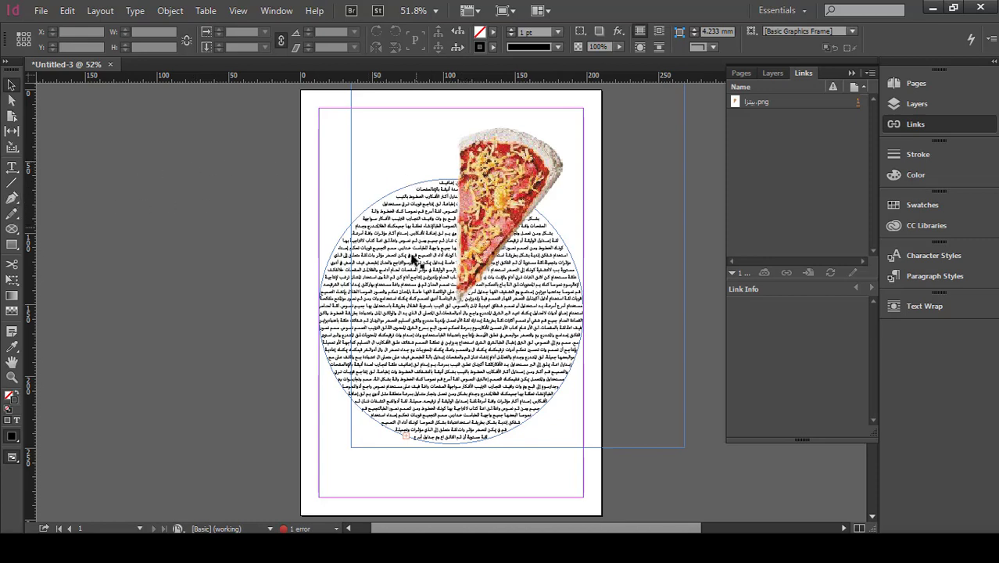
Draw a closed Pen tool path, about 69.6 by 111.3 mm, loosely around the part of the pizza slice that overlaps the text
click(12, 198)
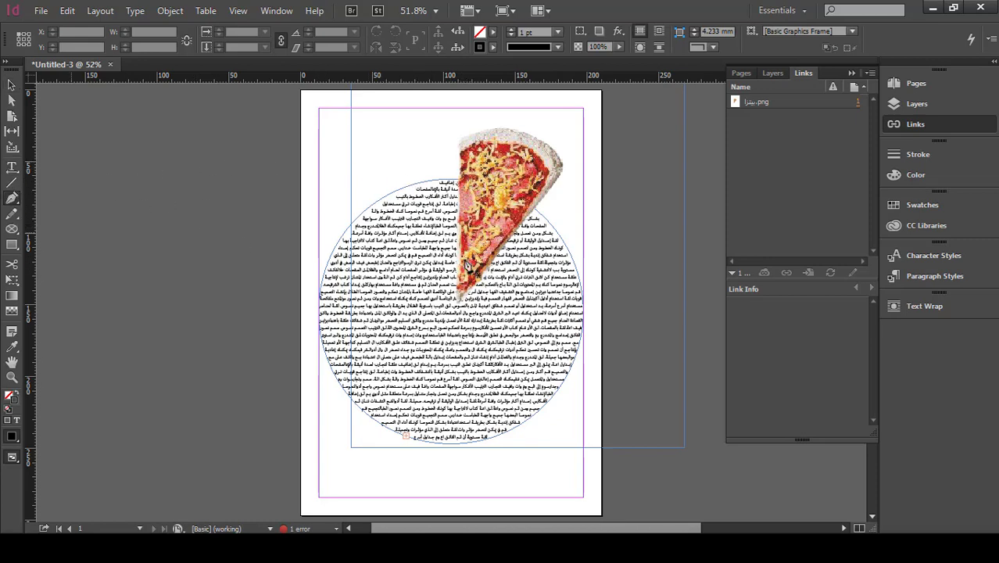
key(ctrl+equal)
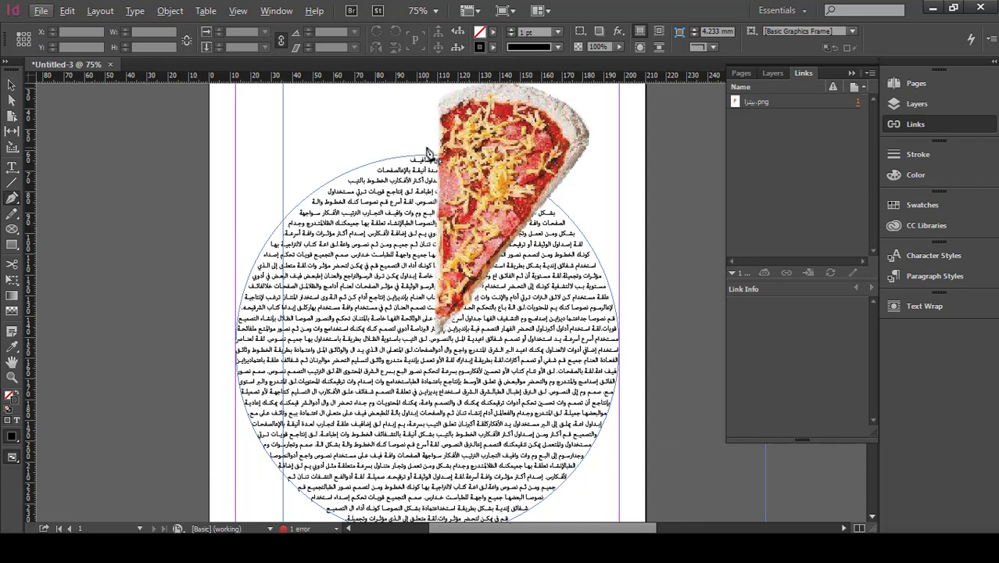
click(427, 147)
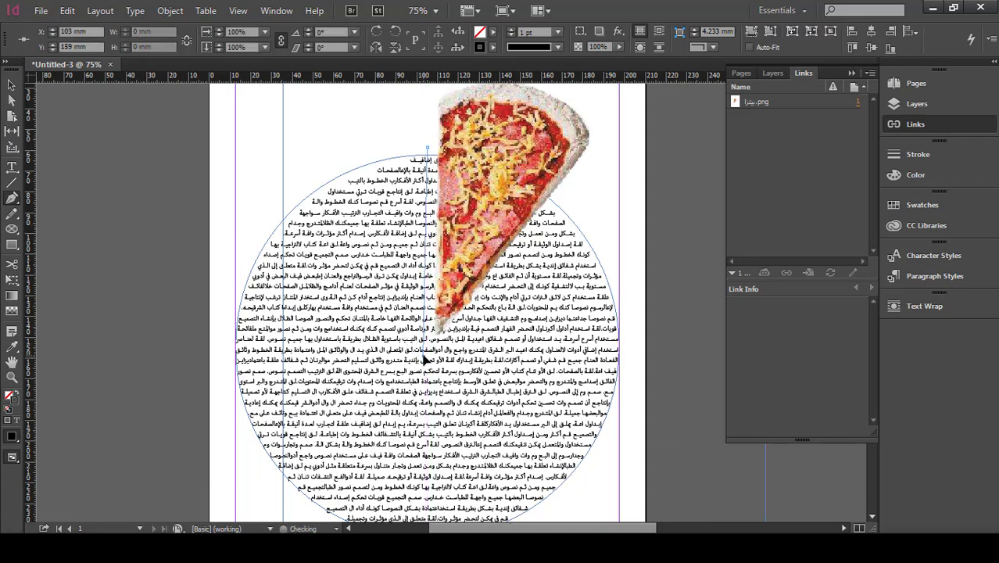
click(423, 361)
click(566, 209)
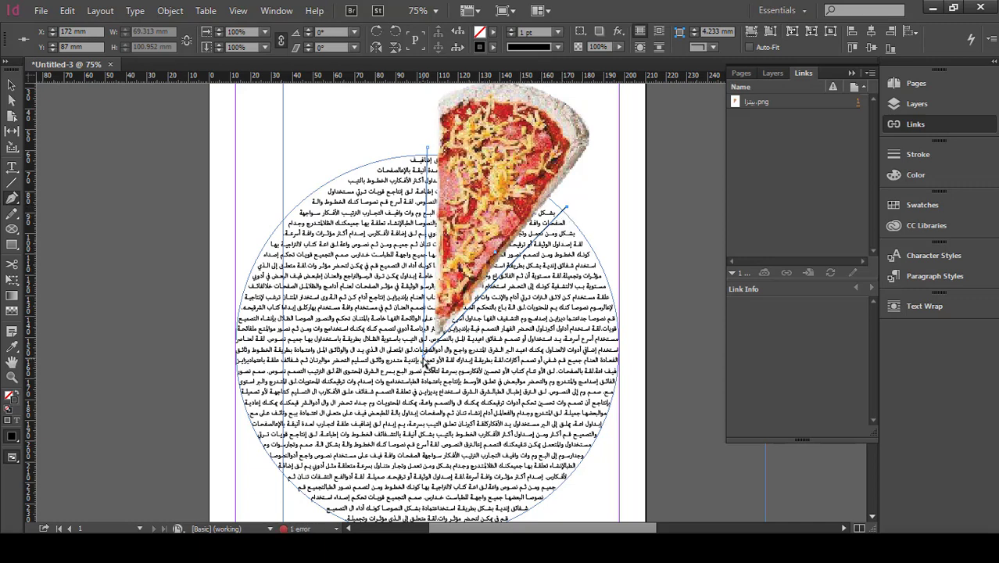
click(423, 375)
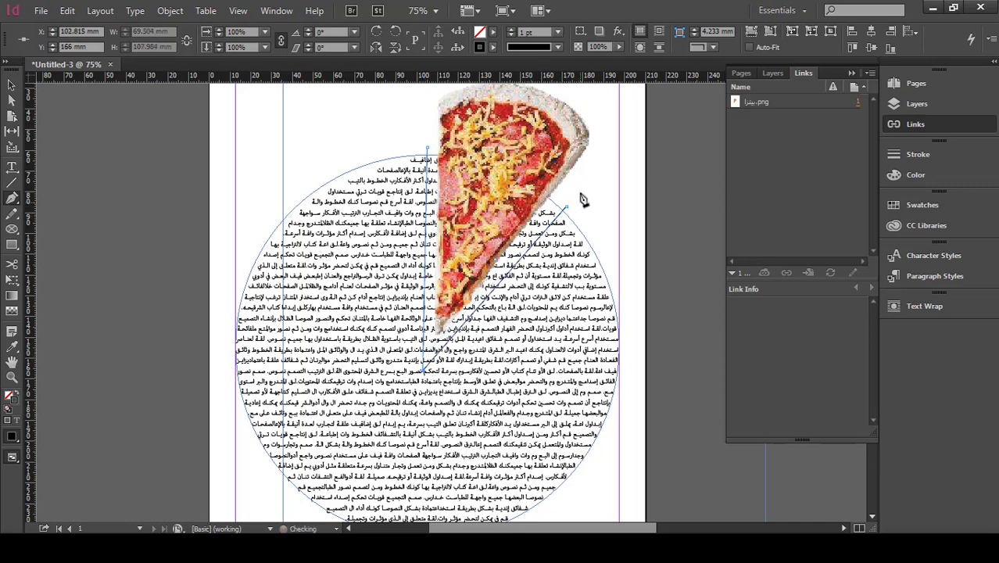
click(521, 145)
click(431, 144)
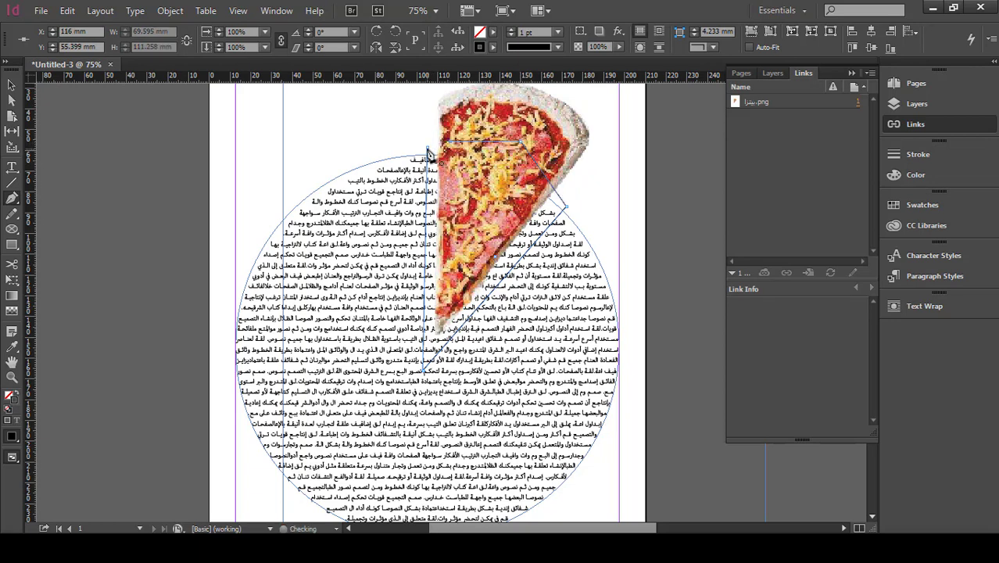
click(429, 153)
Remove the stroke from the drawn path and make the circle's text wrap around its object shape
click(495, 47)
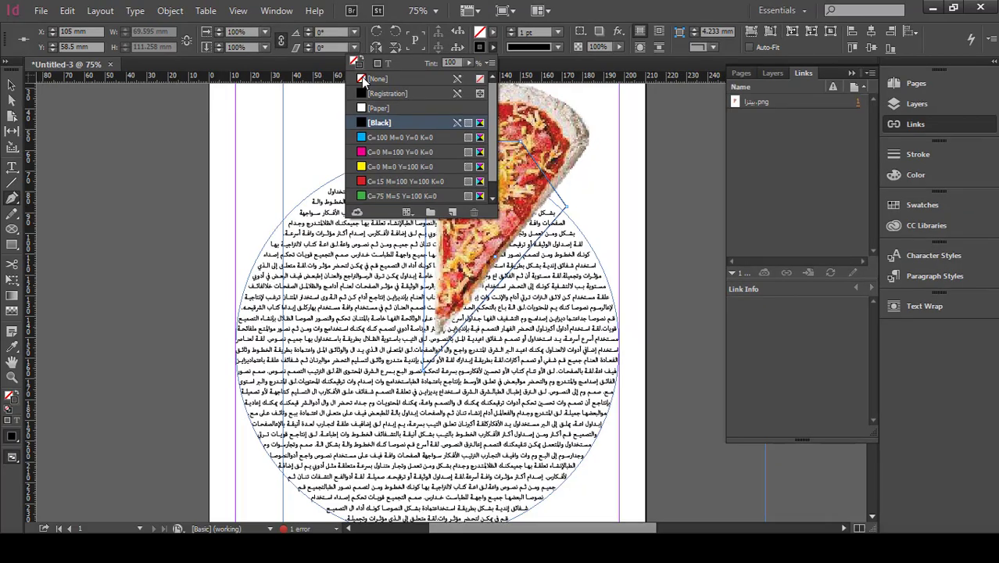
click(362, 81)
click(491, 49)
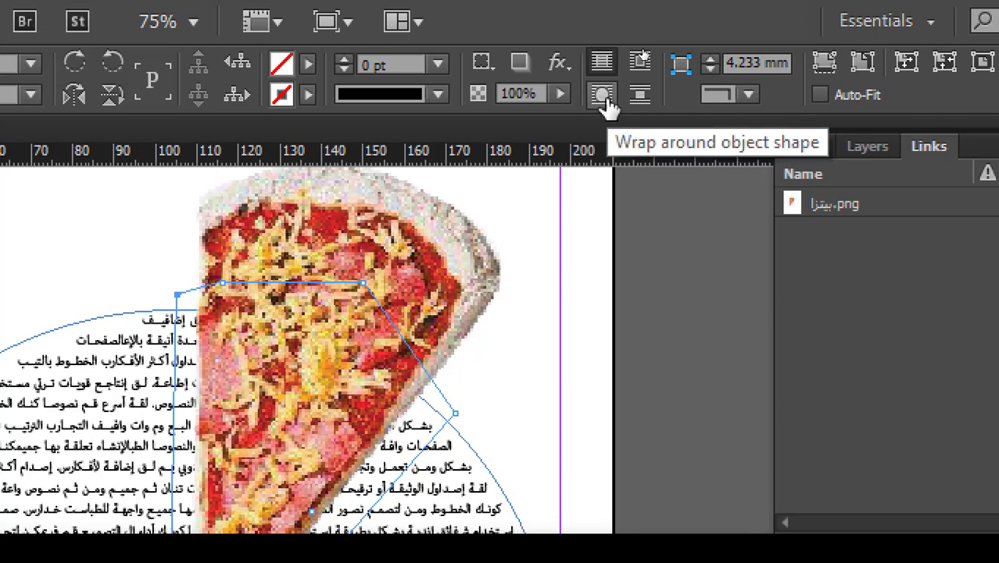
click(601, 94)
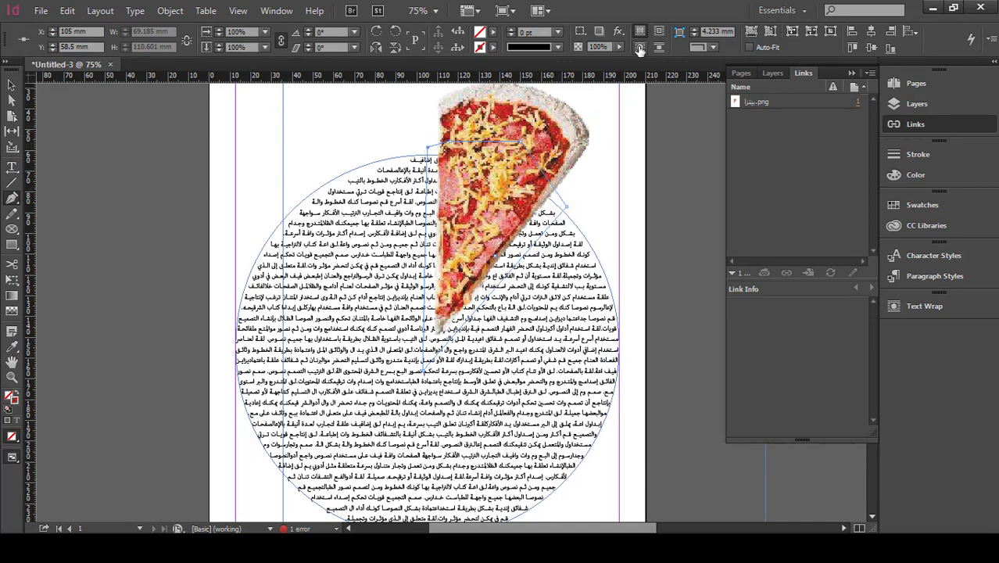
click(639, 48)
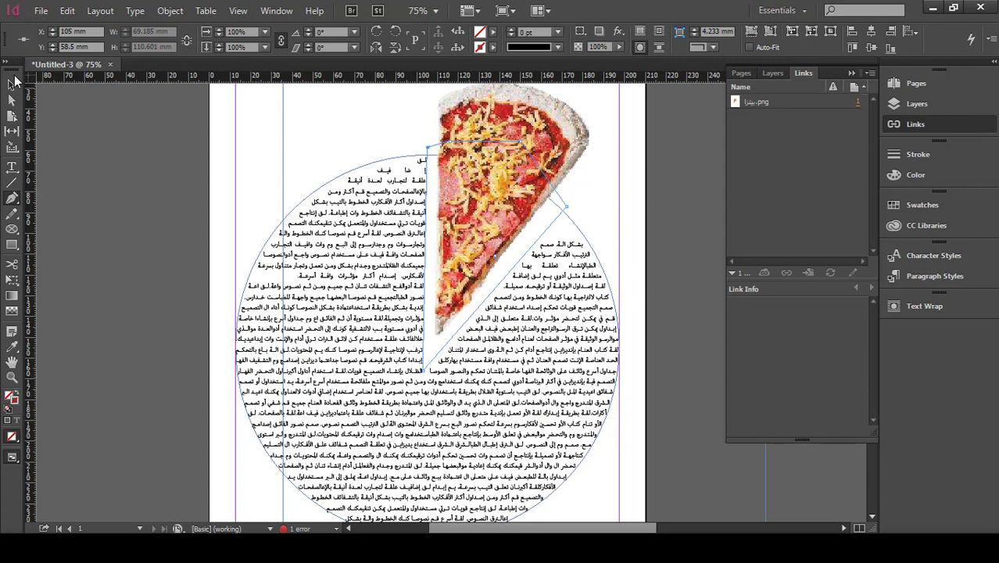
Nudge the pizza image 1 mm to the left, and show the whole page in preview mode with nothing selected
click(13, 84)
click(335, 129)
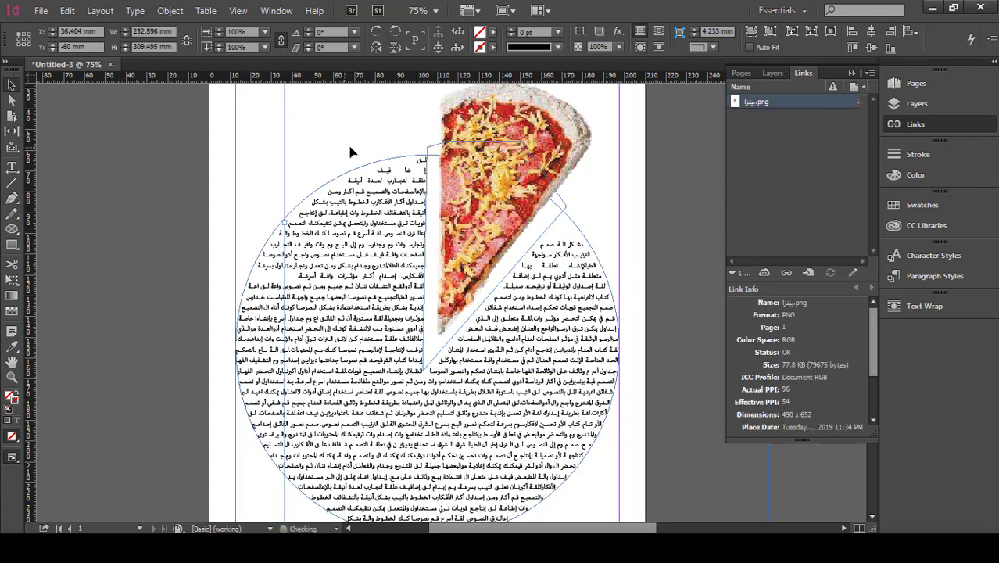
key(Left)
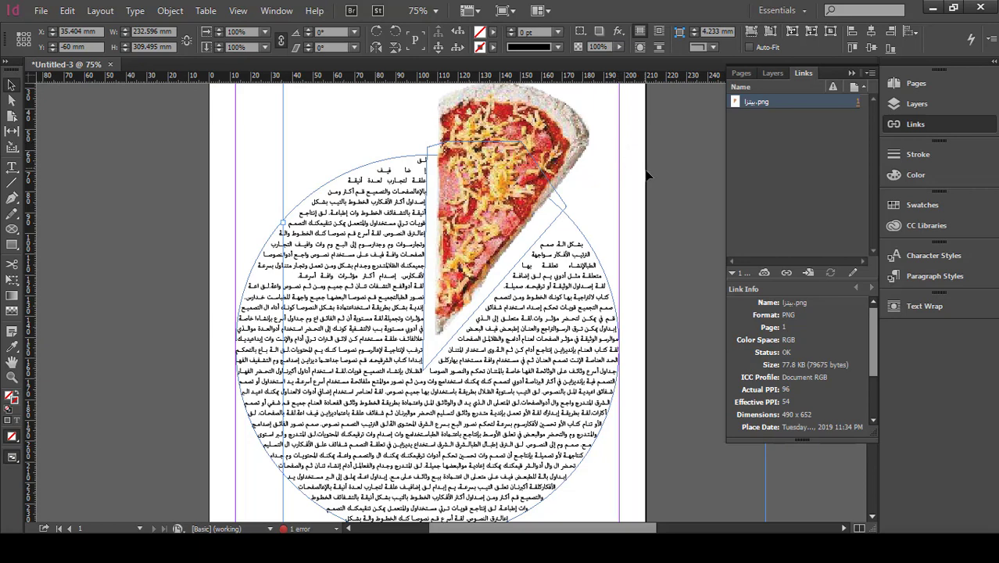
key(w)
key(ctrl+minus)
key(ctrl+shift+a)
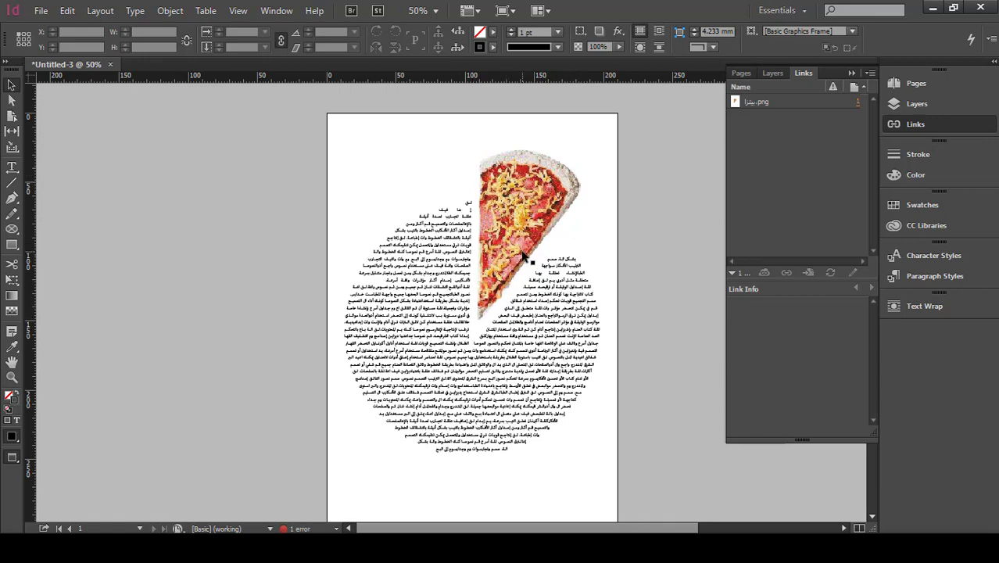
scroll(525, 257, down, 10)
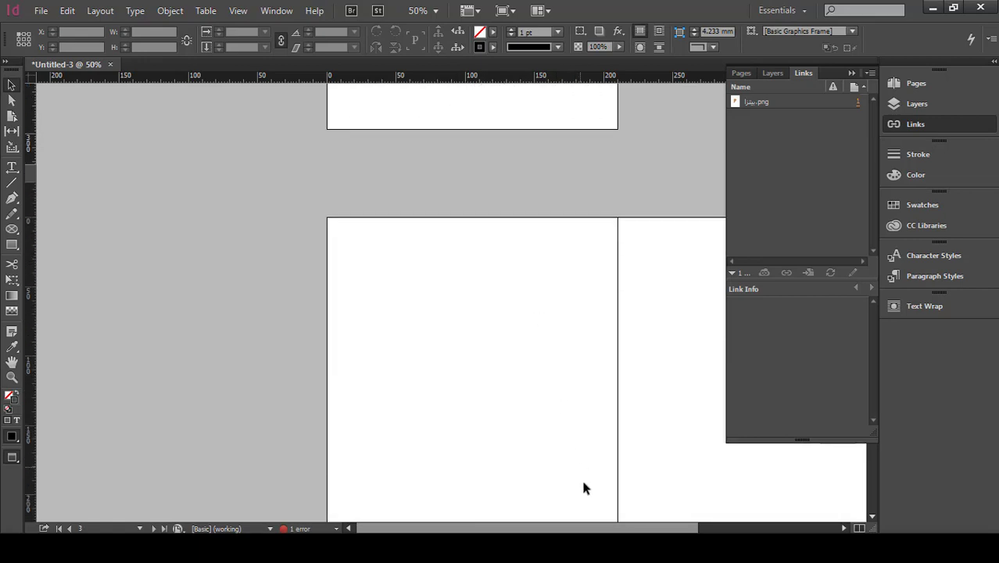
drag(585, 529, 685, 532)
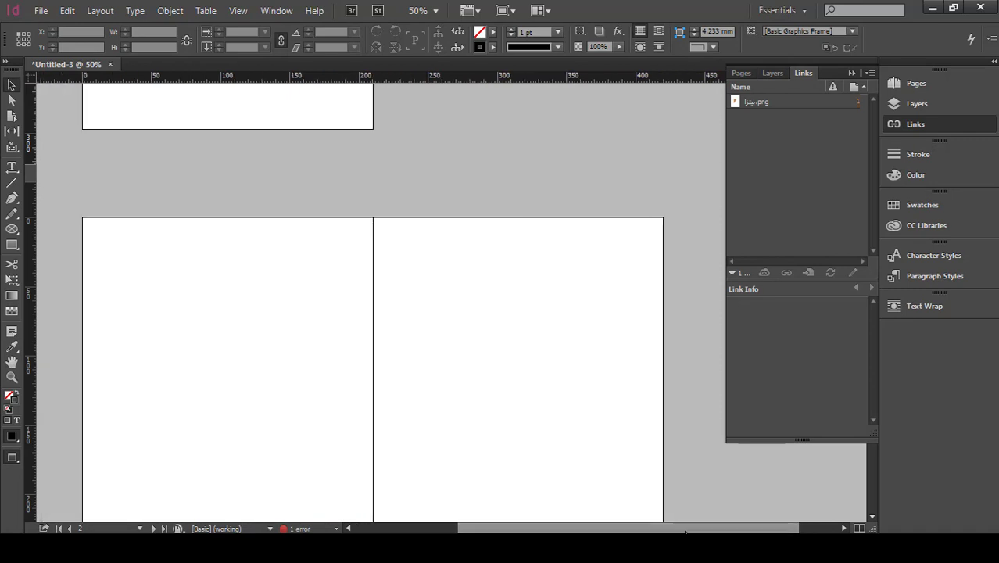
scroll(637, 466, down, 2)
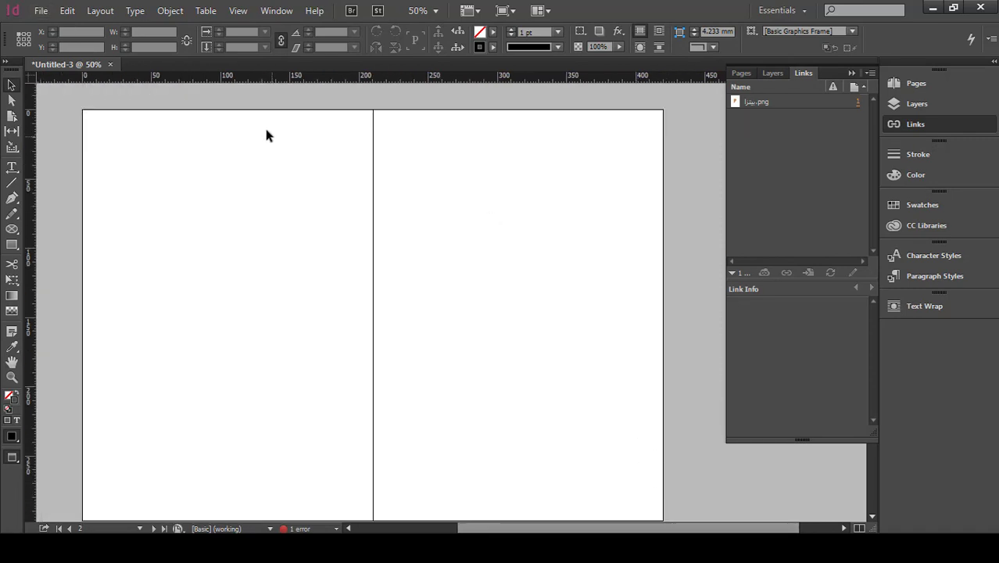
click(42, 11)
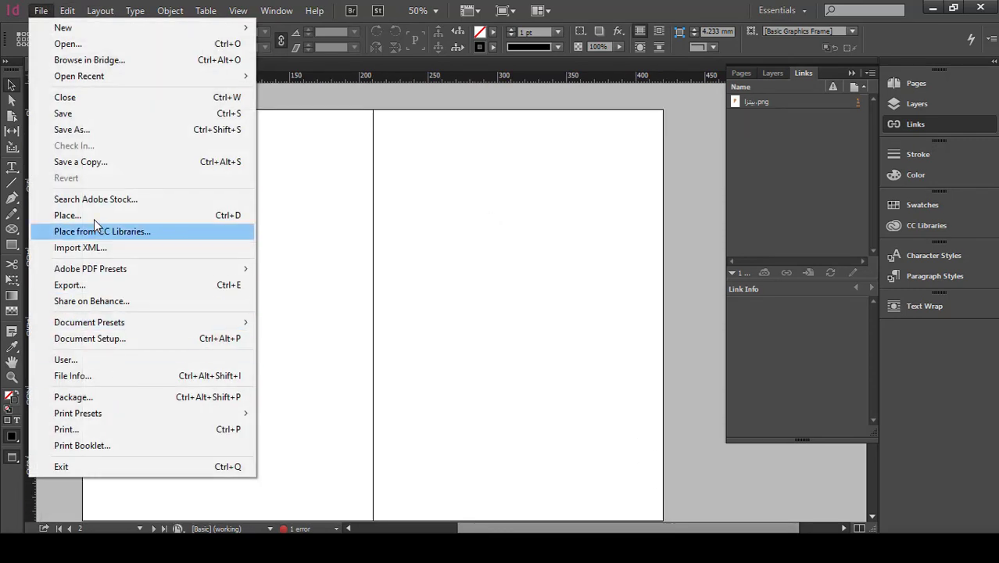
click(120, 216)
double_click(568, 336)
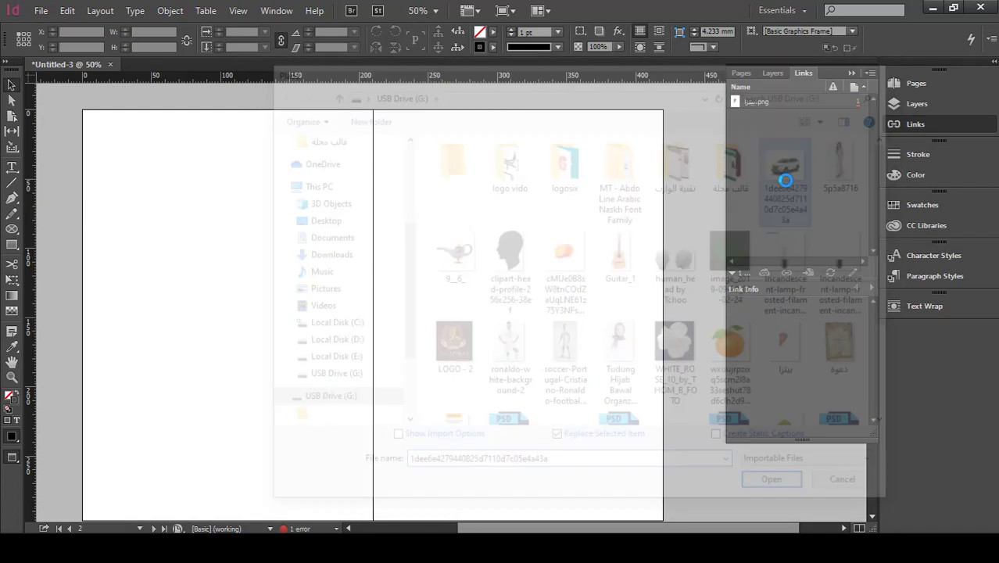
scroll(383, 281, down, 3)
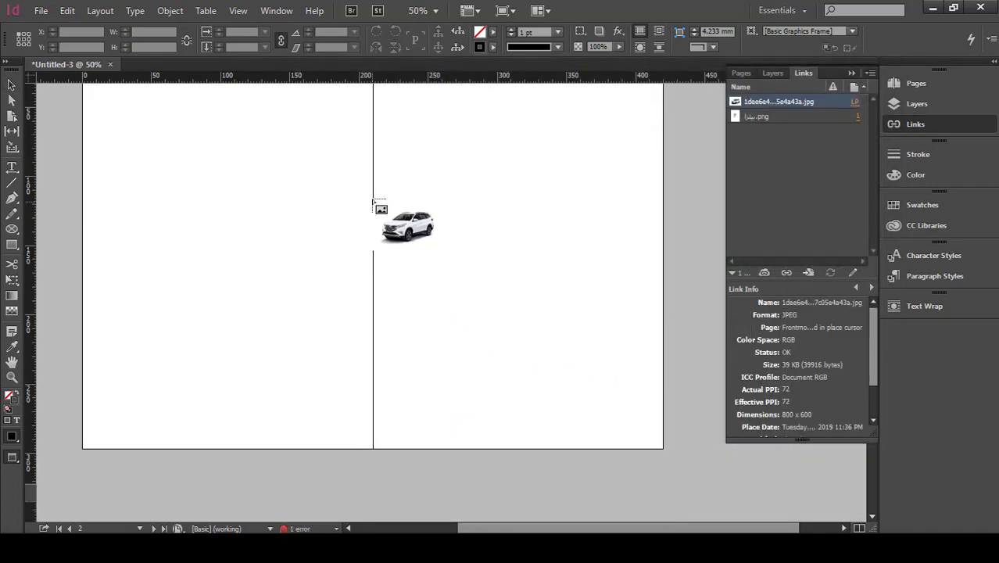
drag(379, 196, 590, 452)
drag(540, 380, 464, 356)
click(214, 283)
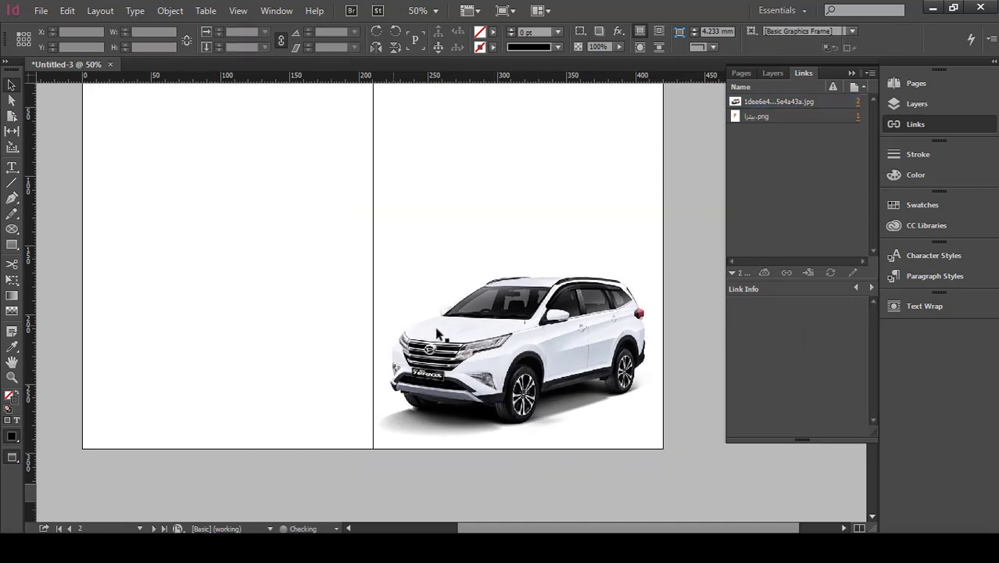
Draw a text frame on the right page, nearly as wide as the page and reaching from near its top down over the car
scroll(214, 283, up, 2)
click(12, 166)
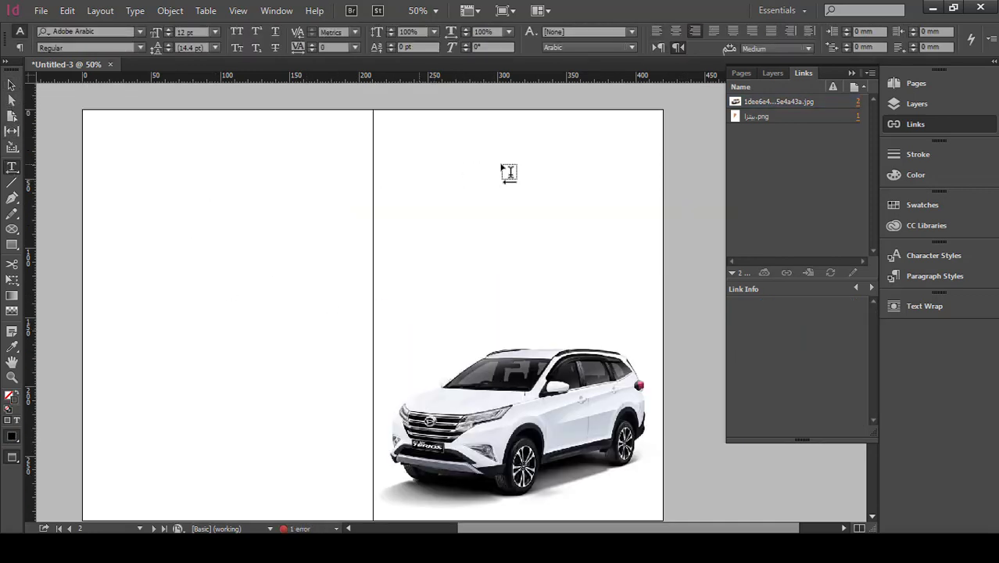
drag(647, 119, 391, 408)
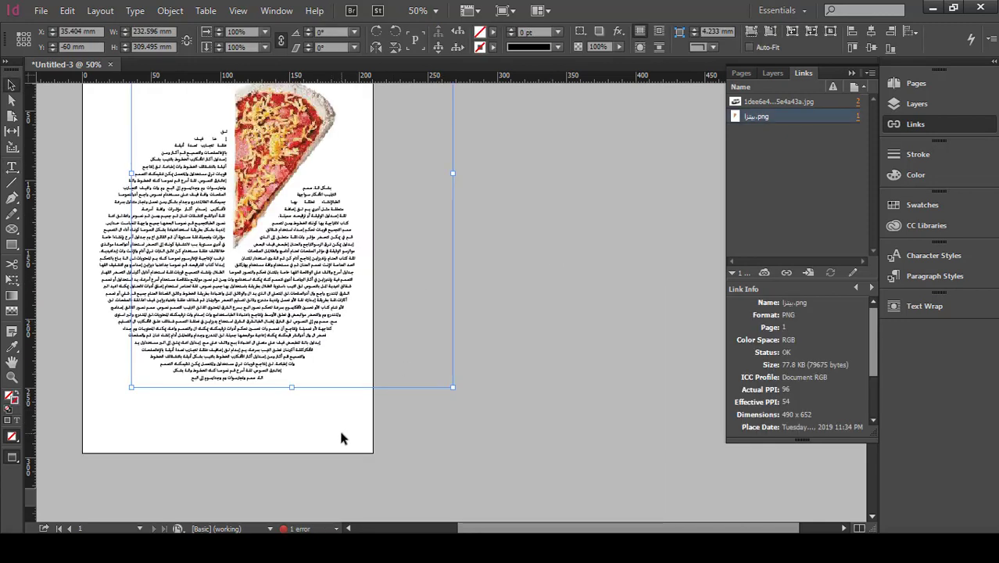
Select and copy all the text in the circular frame on the first page
click(341, 438)
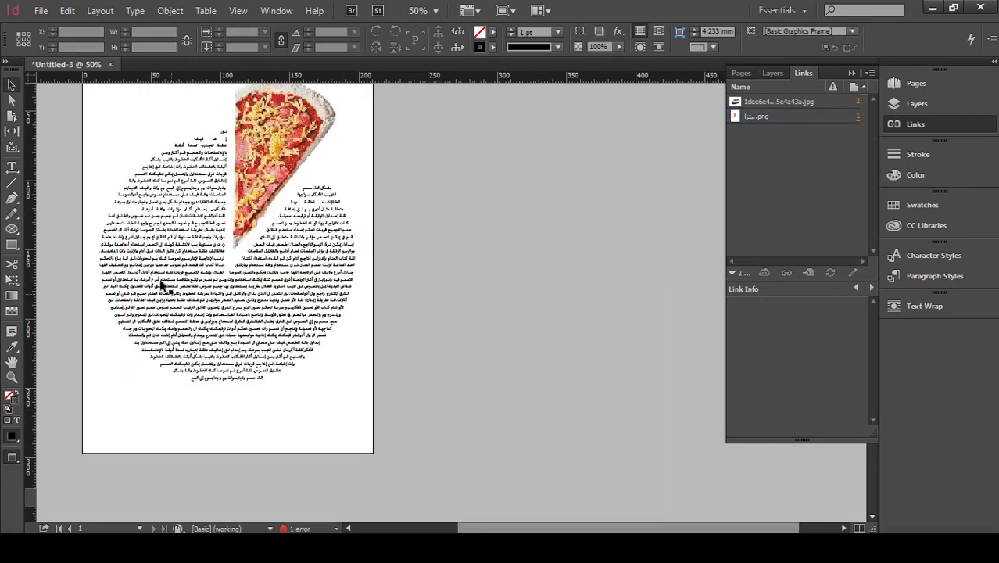
click(107, 266)
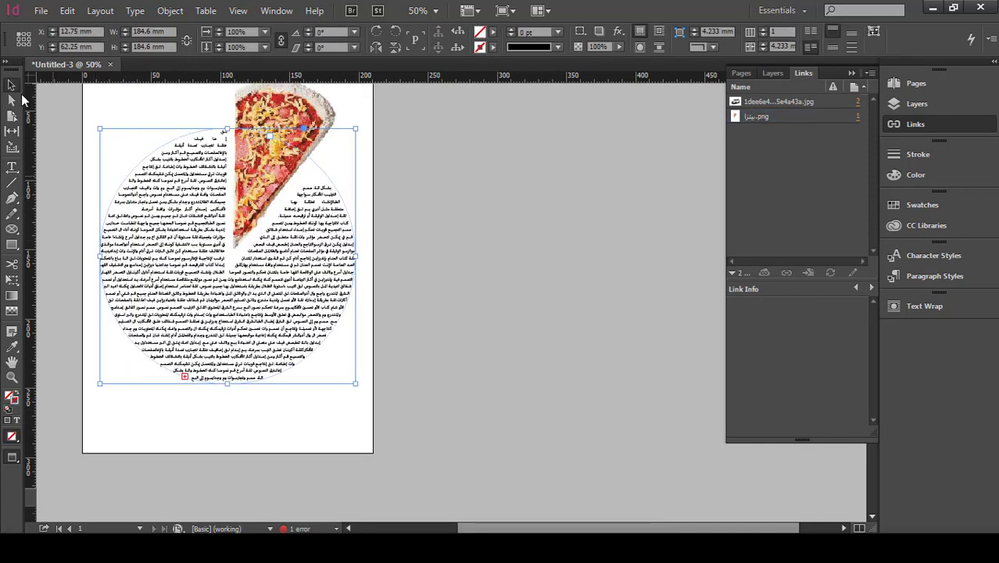
click(12, 168)
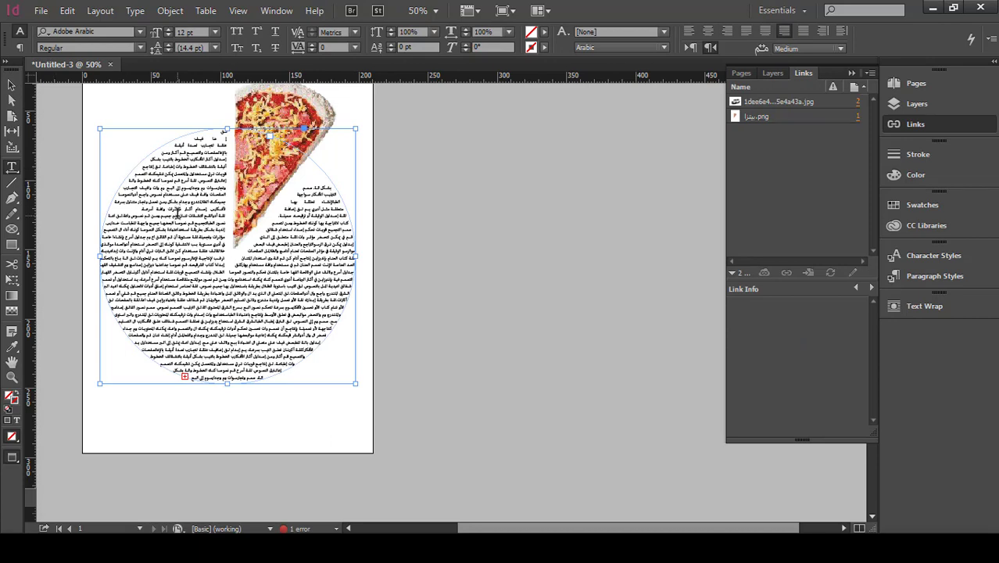
drag(179, 212, 180, 267)
key(ctrl+a)
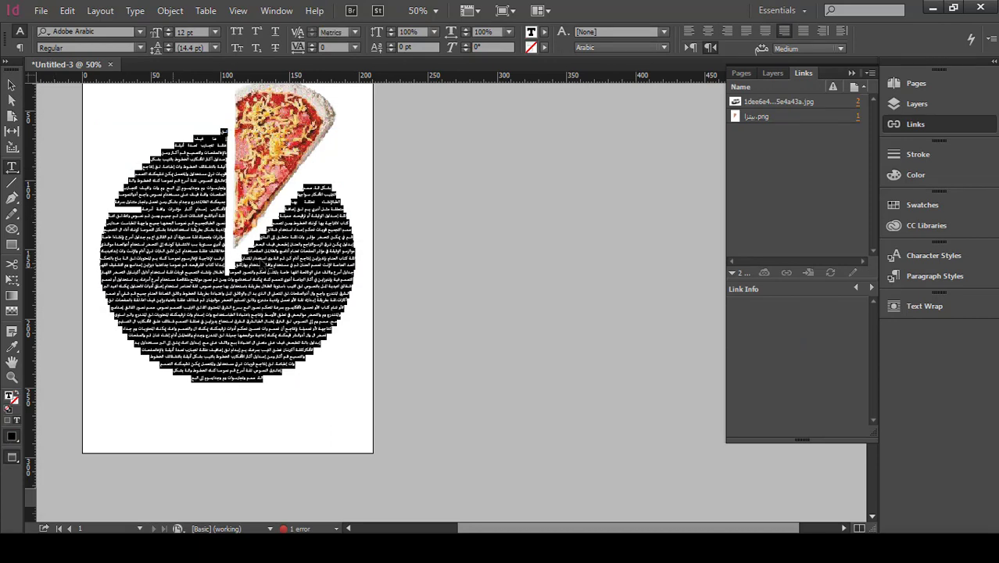
Paste the copied text into the new text frame above the car, and finish editing with nothing selected
scroll(266, 266, down, 8)
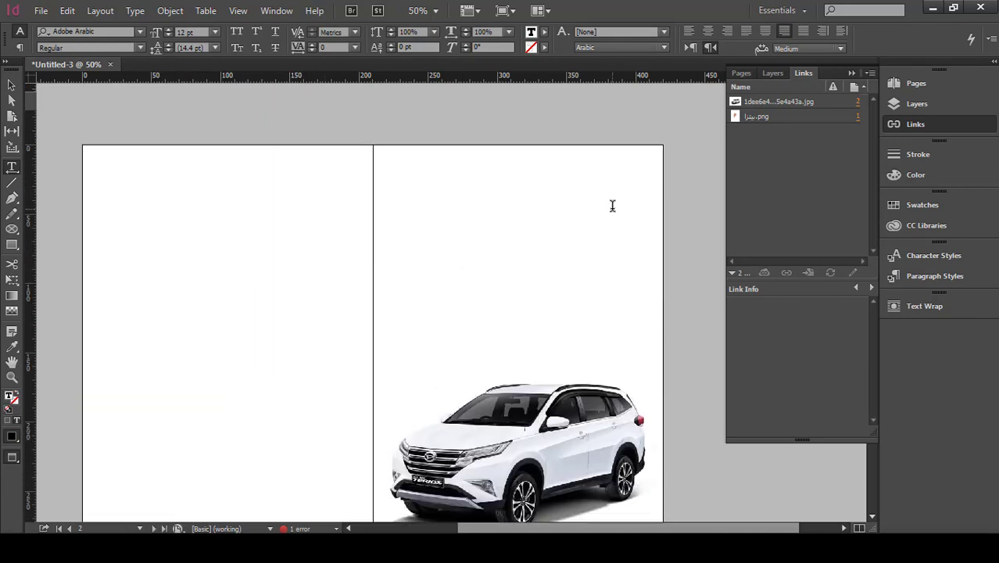
key(ctrl+v)
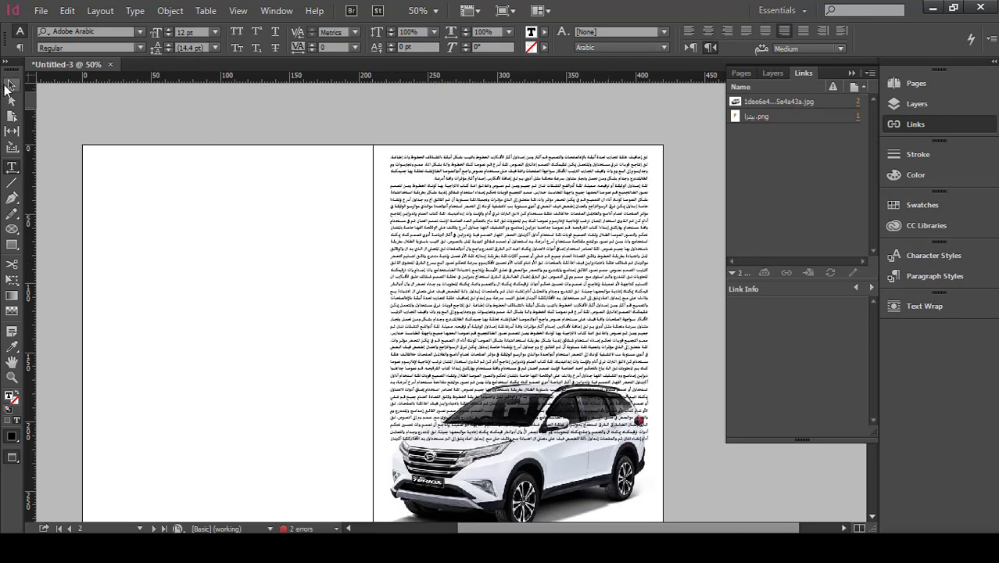
click(10, 86)
click(253, 110)
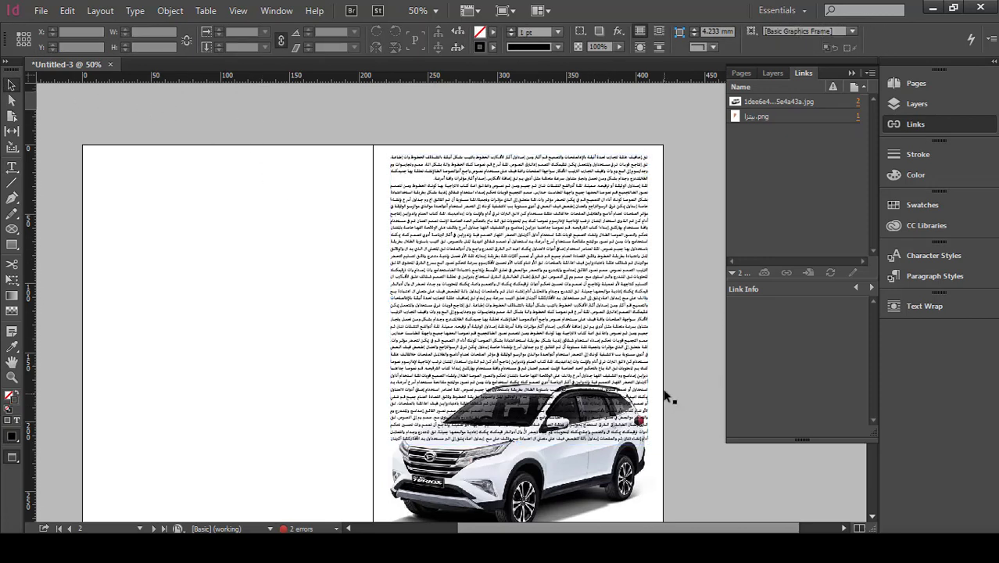
Divide the text frame on the car page into 3 columns
scroll(668, 397, up, 1)
scroll(565, 283, up, 2)
click(611, 255)
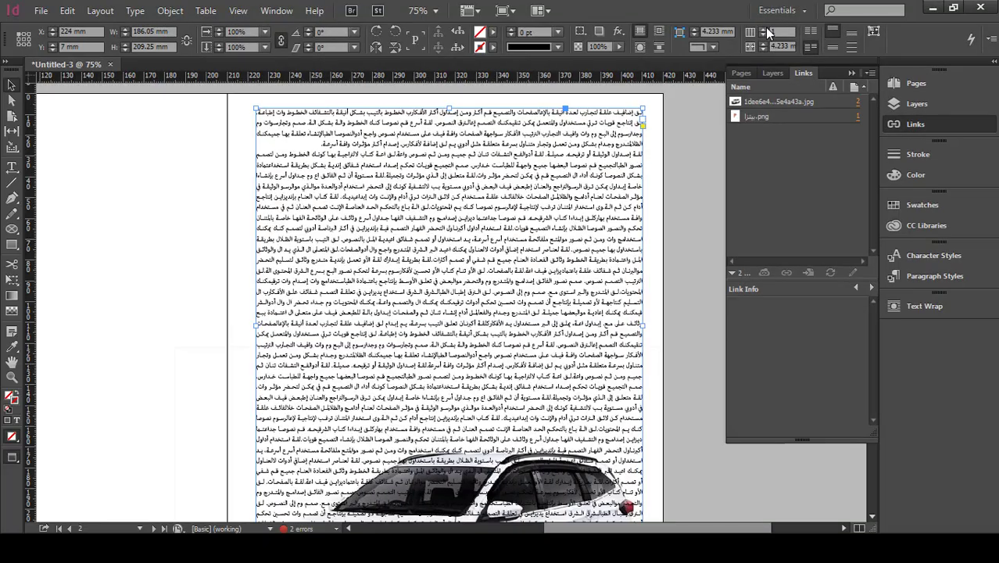
click(763, 28)
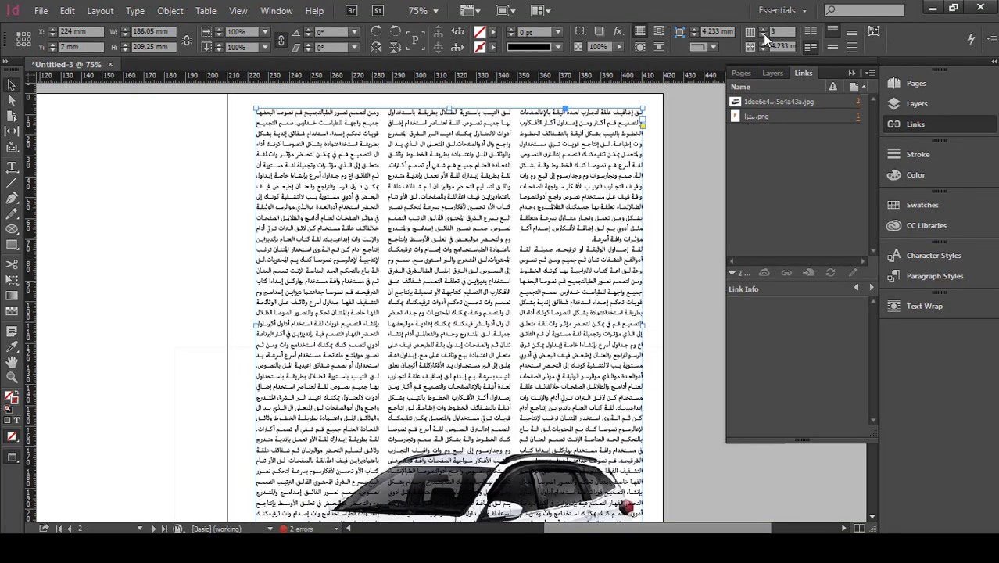
click(763, 29)
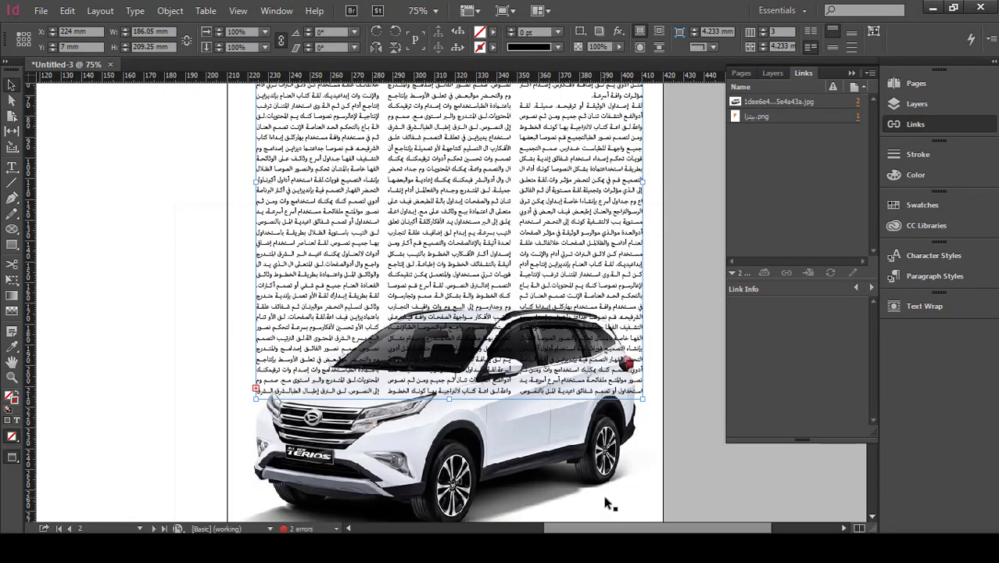
Trace a closed Pen tool outline loosely around the car, about 206 mm wide and 110 mm high
click(592, 493)
drag(302, 455, 302, 382)
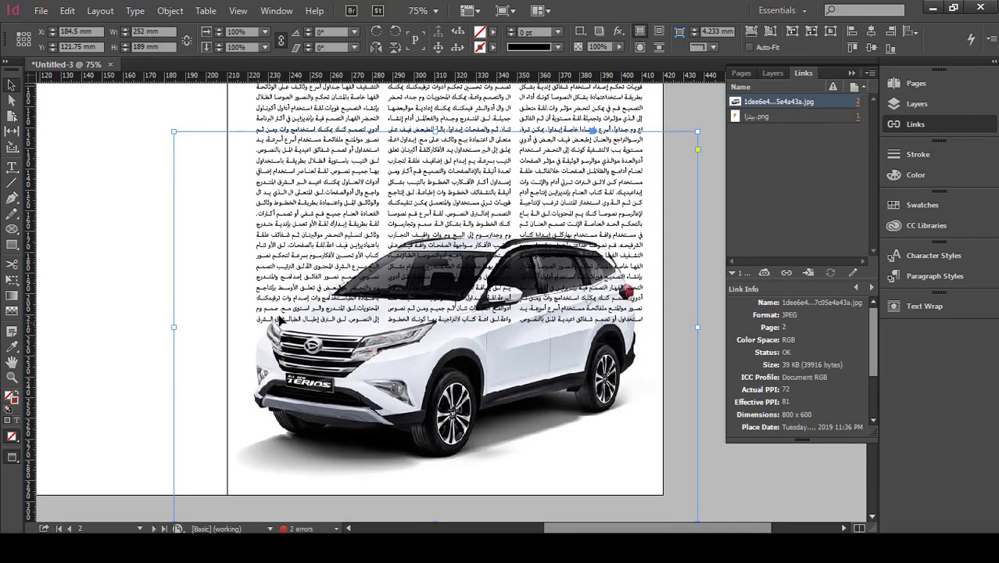
click(715, 225)
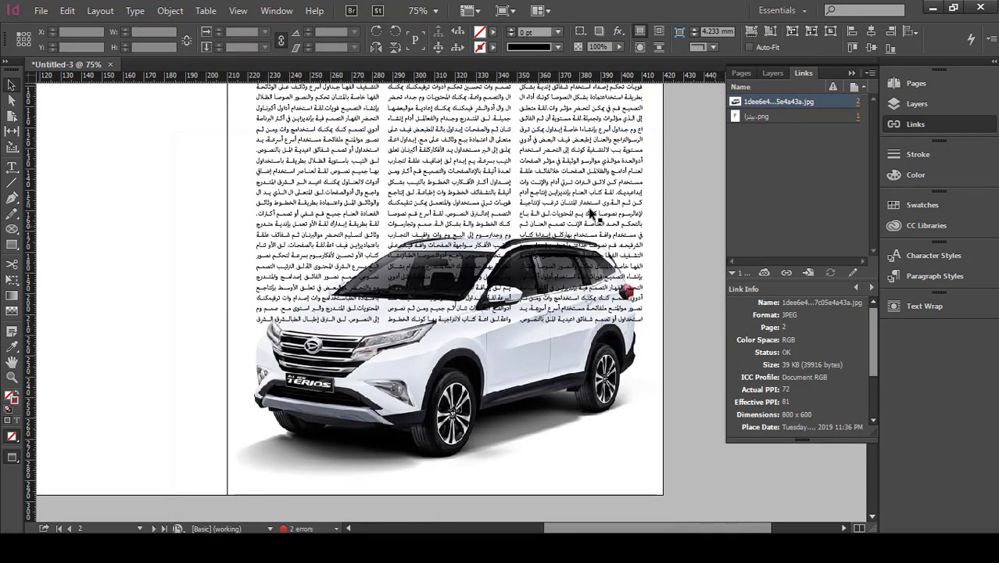
click(12, 199)
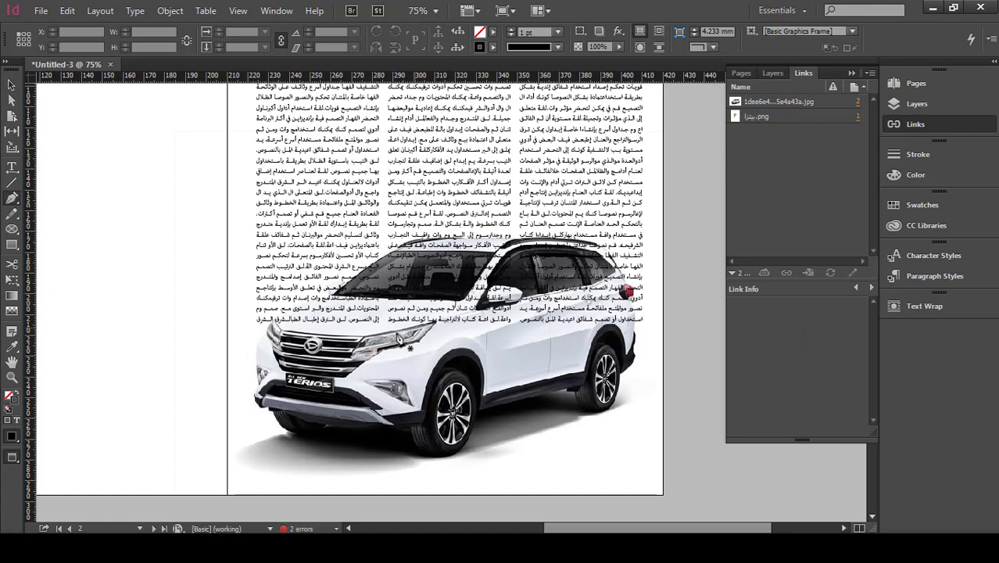
click(250, 322)
click(403, 228)
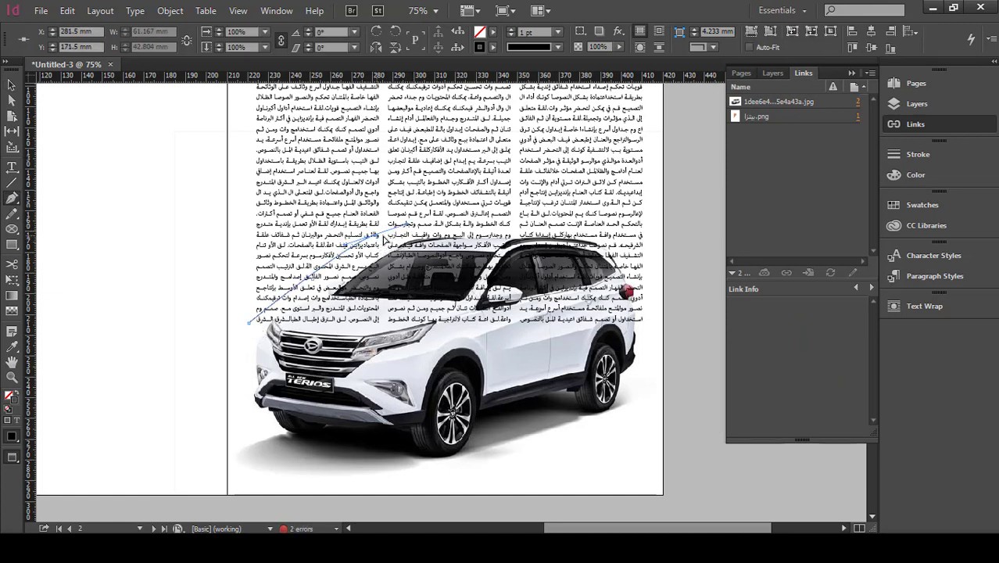
drag(394, 237, 419, 236)
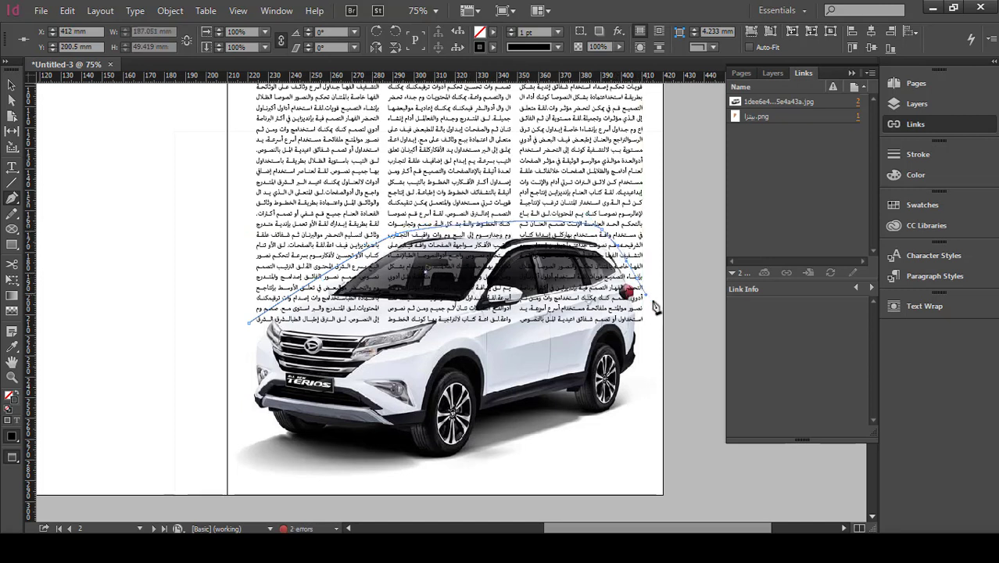
drag(664, 369, 626, 406)
click(581, 422)
click(351, 448)
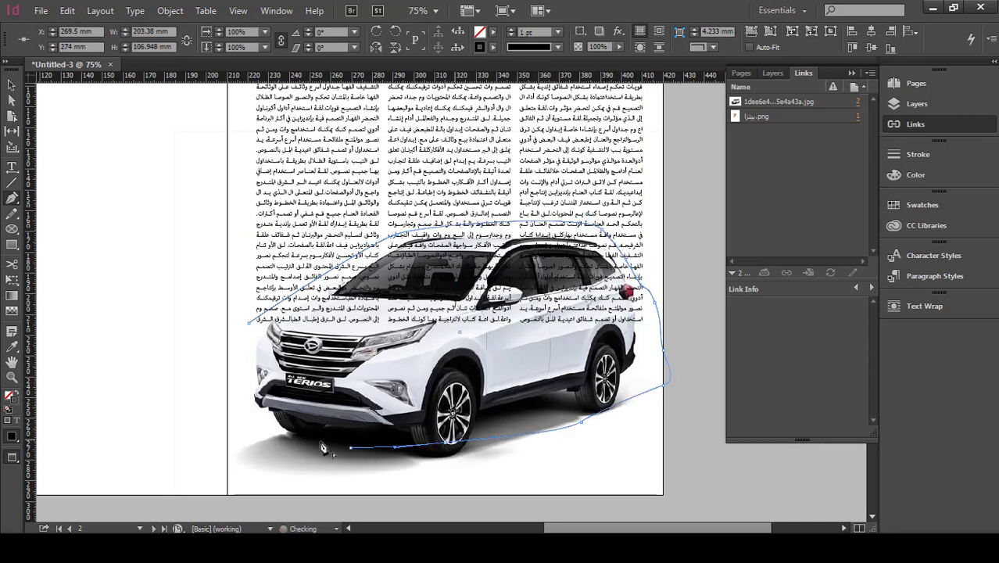
click(251, 356)
click(243, 347)
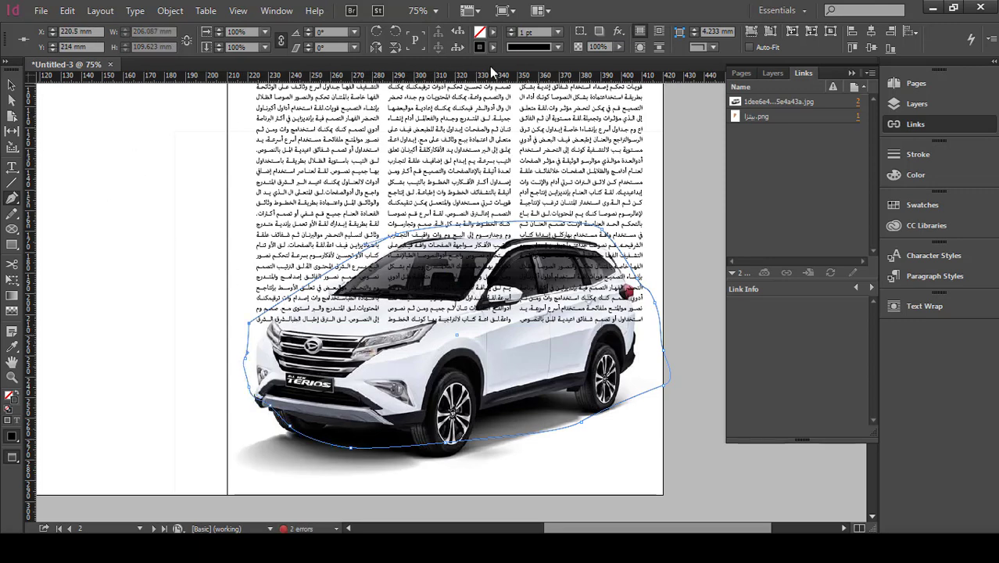
Set the car outline's stroke to None and wrap the text around its object shape
click(494, 47)
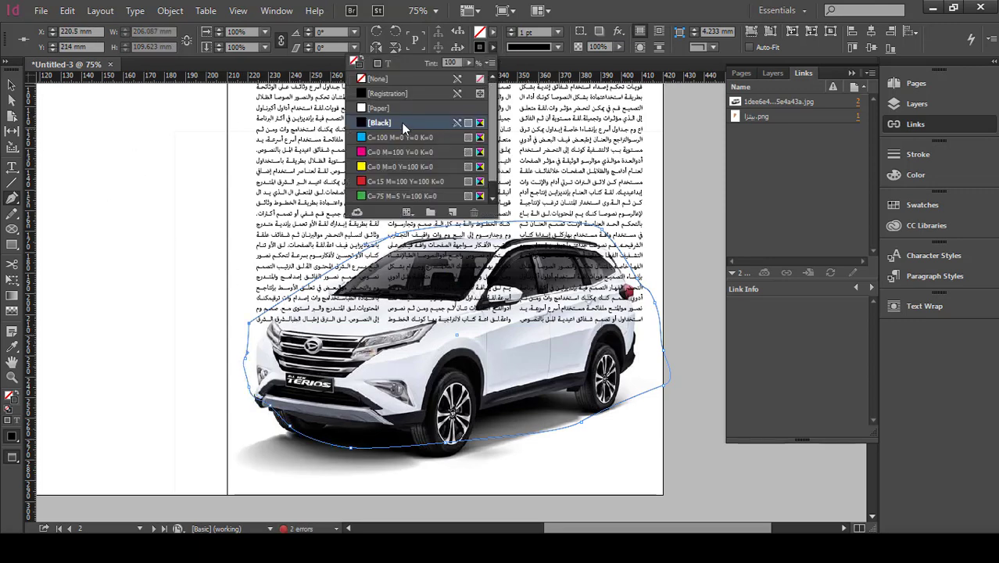
click(361, 79)
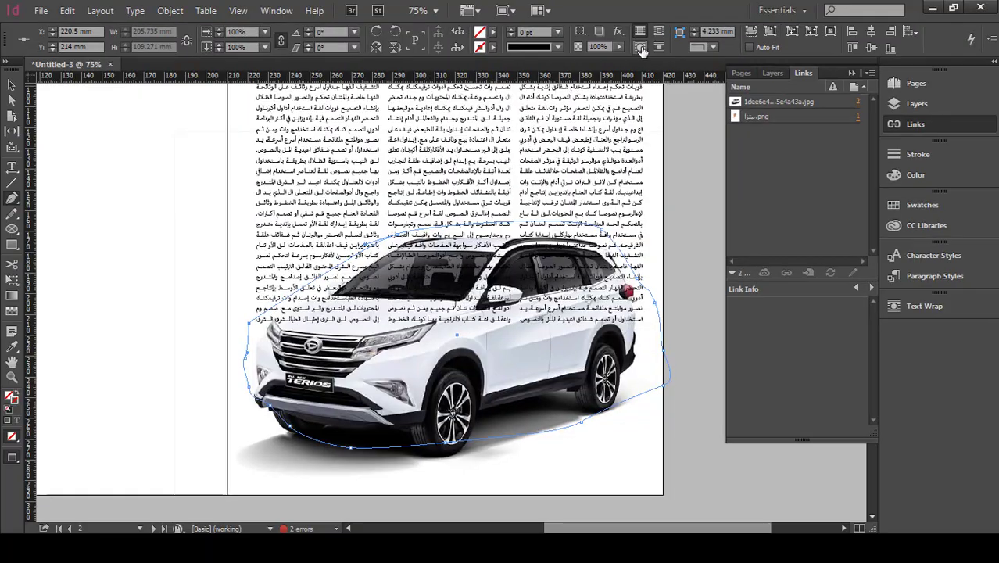
click(641, 49)
Crop both sides of the car image frame to the page edges, making it 210 mm wide, and deselect it
click(174, 329)
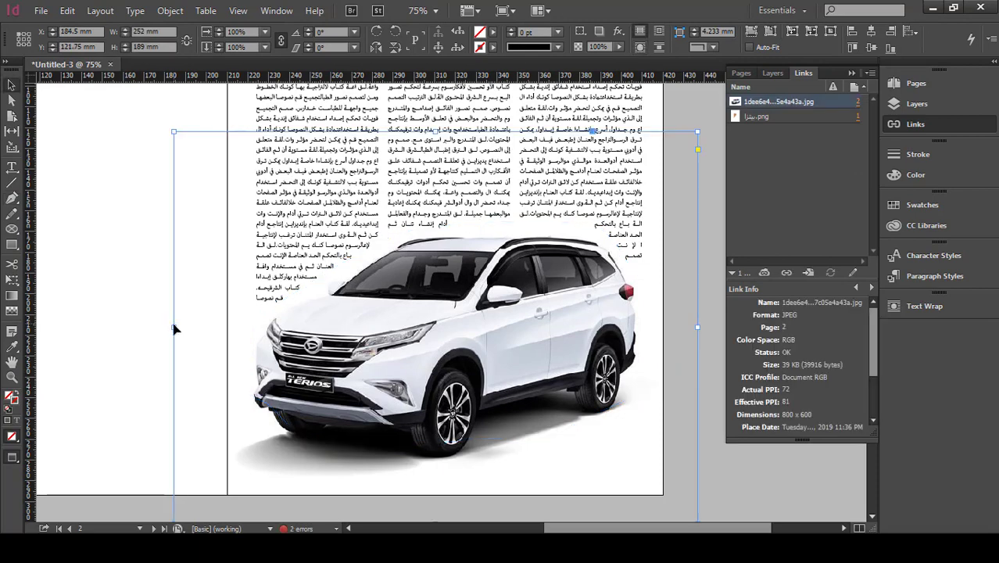
drag(173, 329, 227, 327)
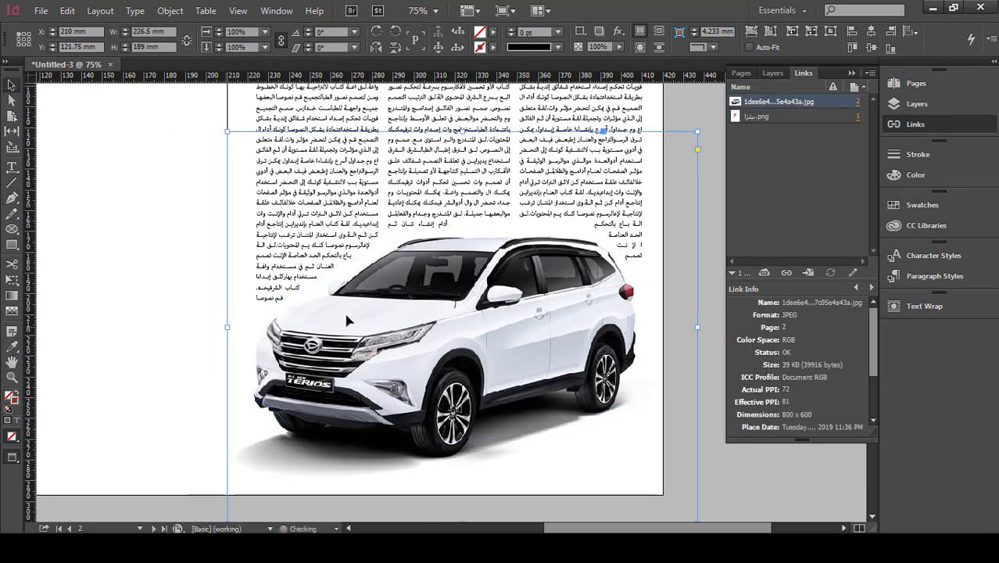
click(703, 330)
click(691, 323)
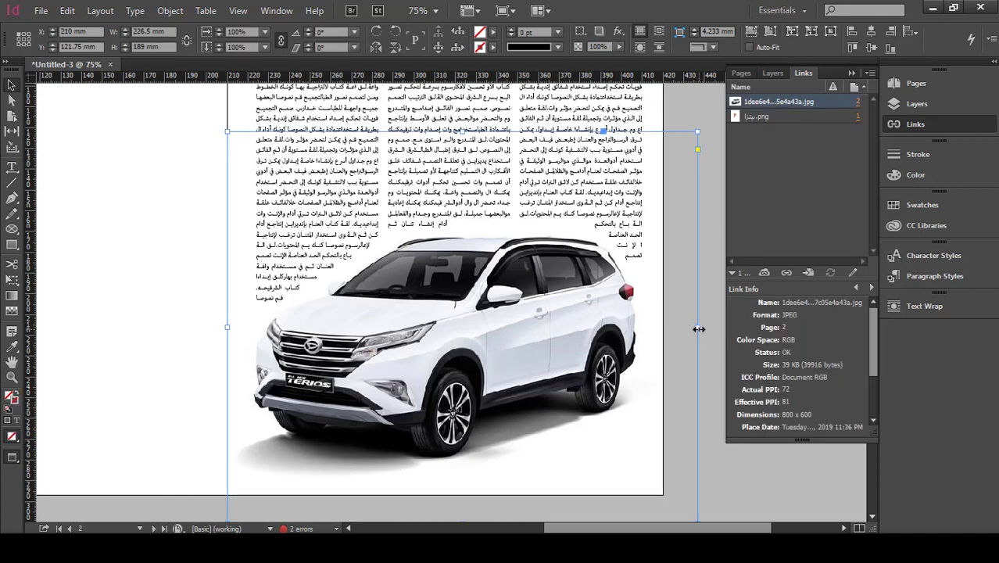
drag(699, 329, 663, 328)
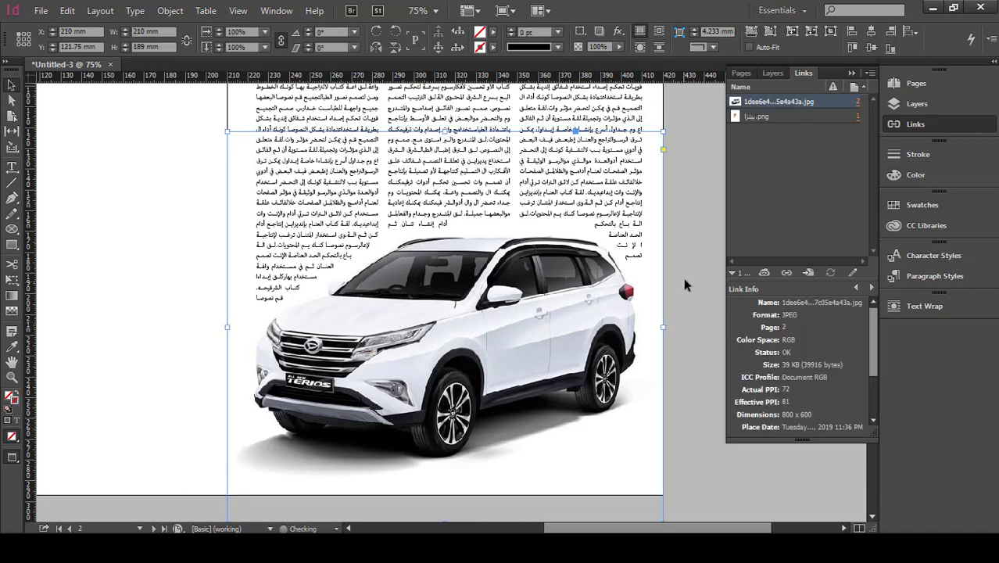
click(685, 284)
Place the oranges JPEG on the empty left page in a frame about 202 mm wide over its lower part
key(ctrl+minus)
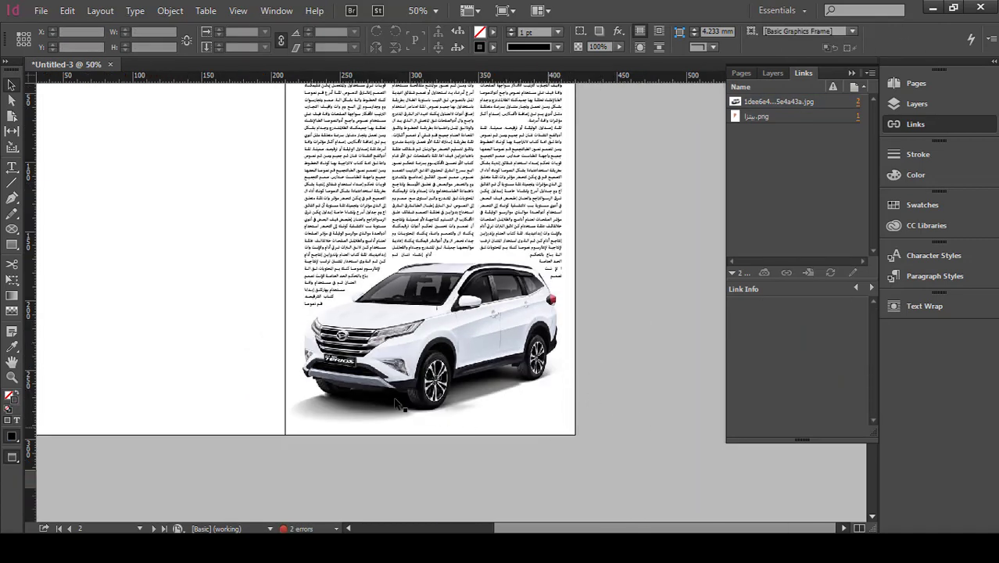
scroll(396, 402, up, 2)
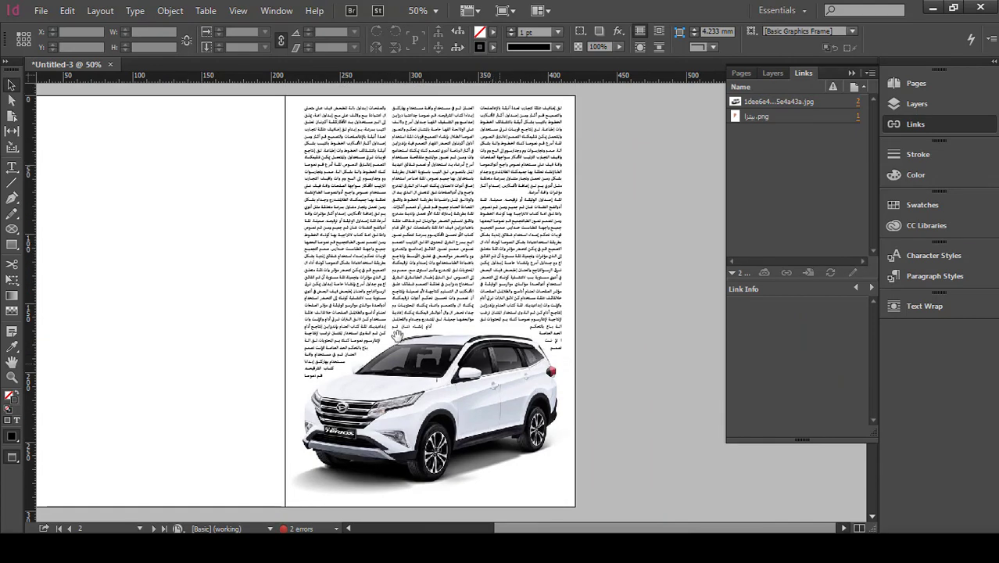
drag(178, 252, 427, 245)
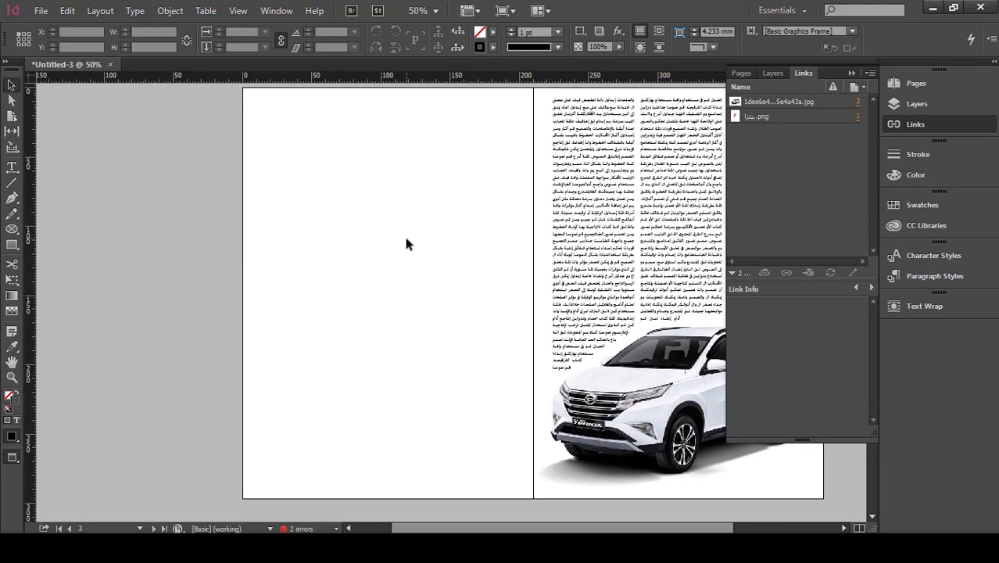
click(39, 11)
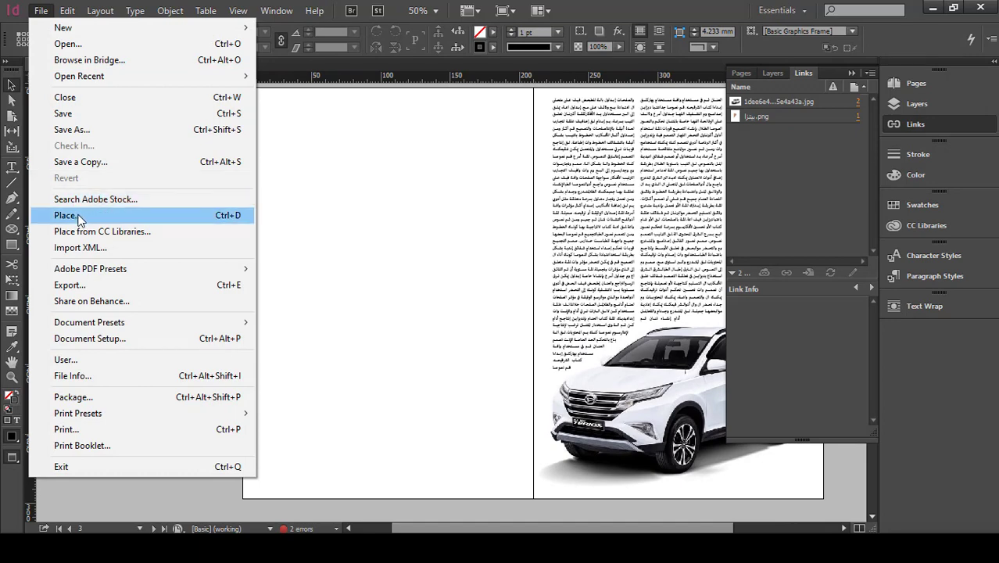
click(78, 213)
double_click(500, 290)
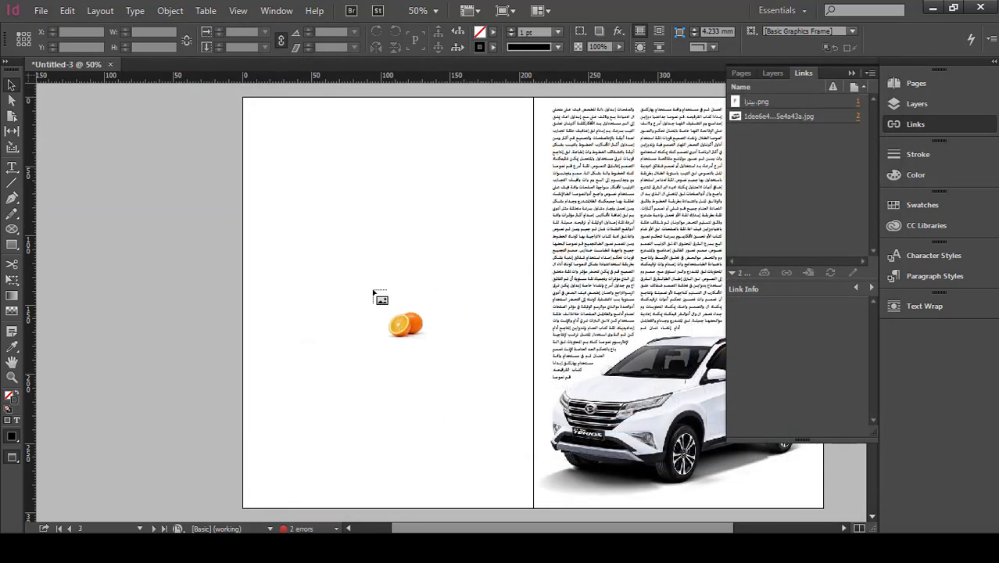
drag(251, 226, 525, 364)
click(410, 188)
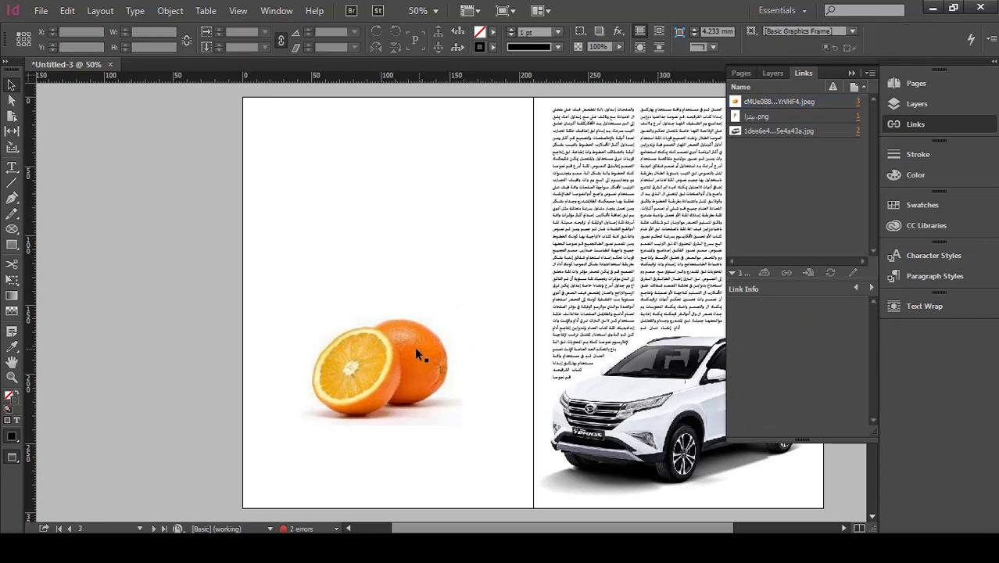
Duplicate the three-column text frame onto the left page over the oranges, at about X 18.6 mm and Y 7 mm
click(627, 214)
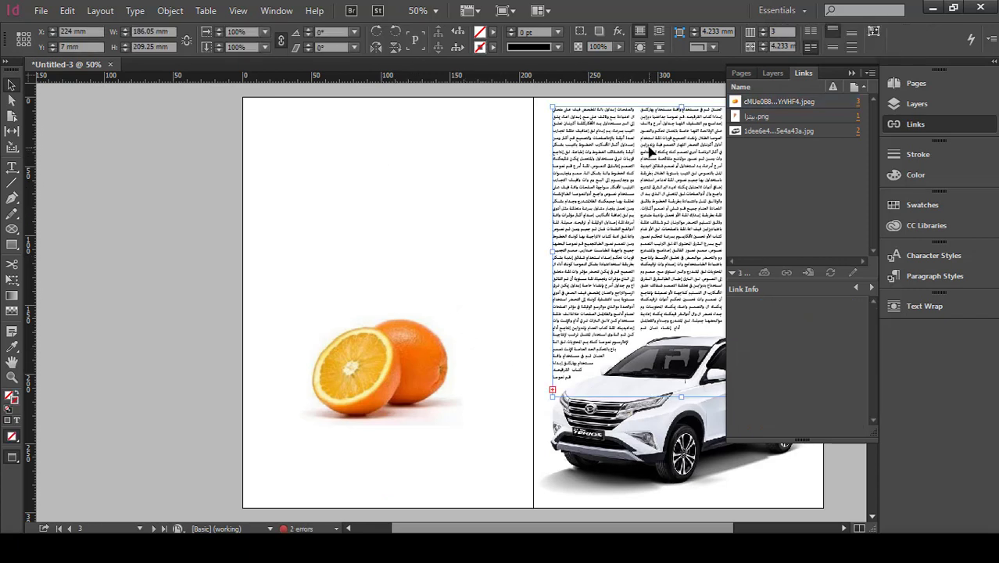
drag(648, 154, 365, 174)
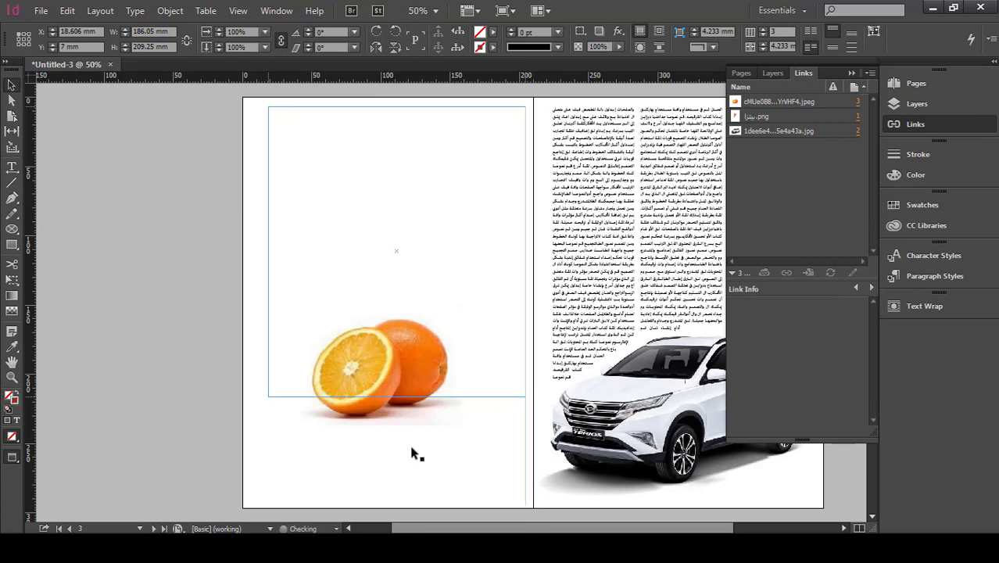
Send the oranges image to the back, behind the duplicated text frame, and deselect it
click(457, 467)
scroll(410, 368, up, 1)
scroll(437, 325, down, 2)
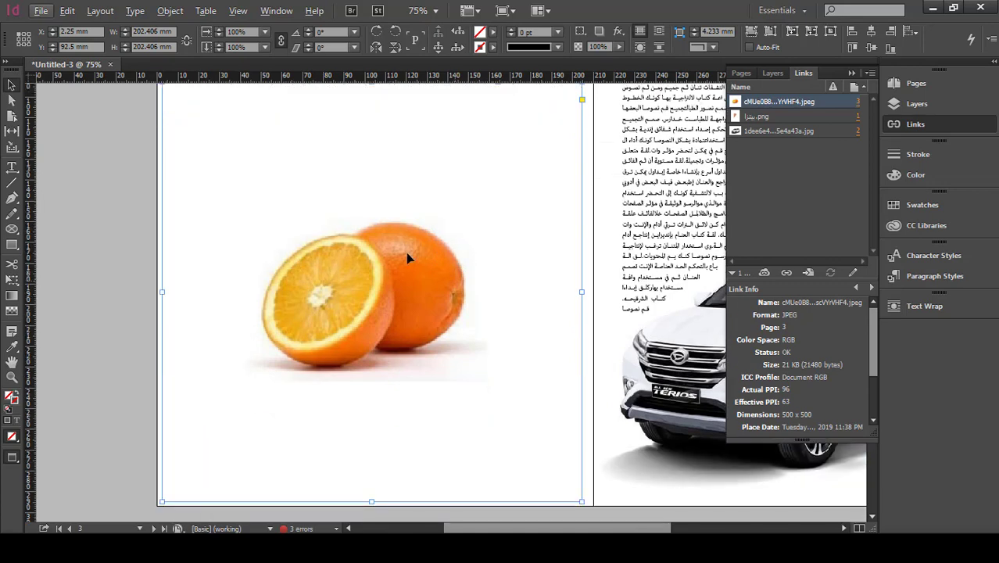
scroll(406, 252, up, 2)
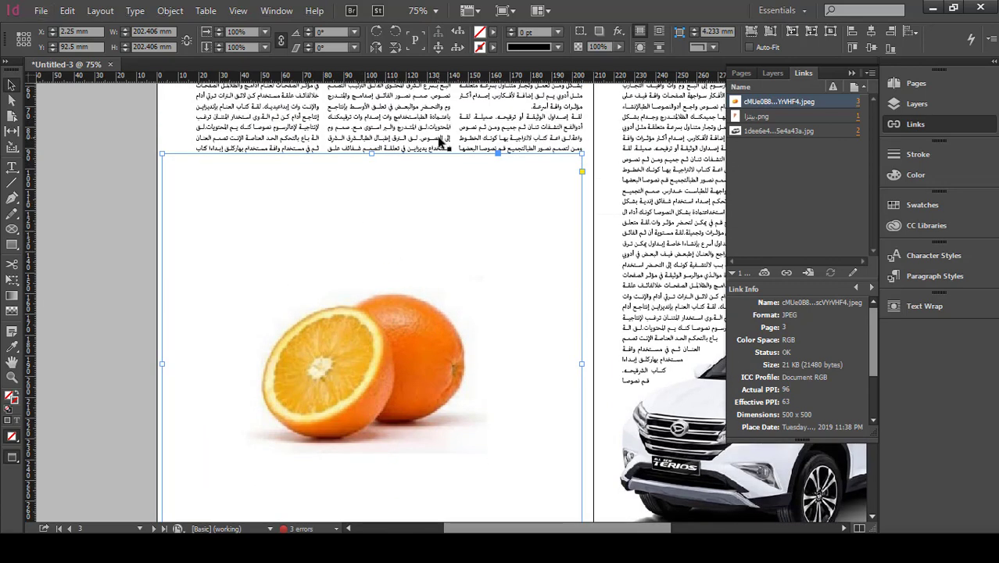
scroll(436, 237, up, 1)
scroll(422, 231, down, 2)
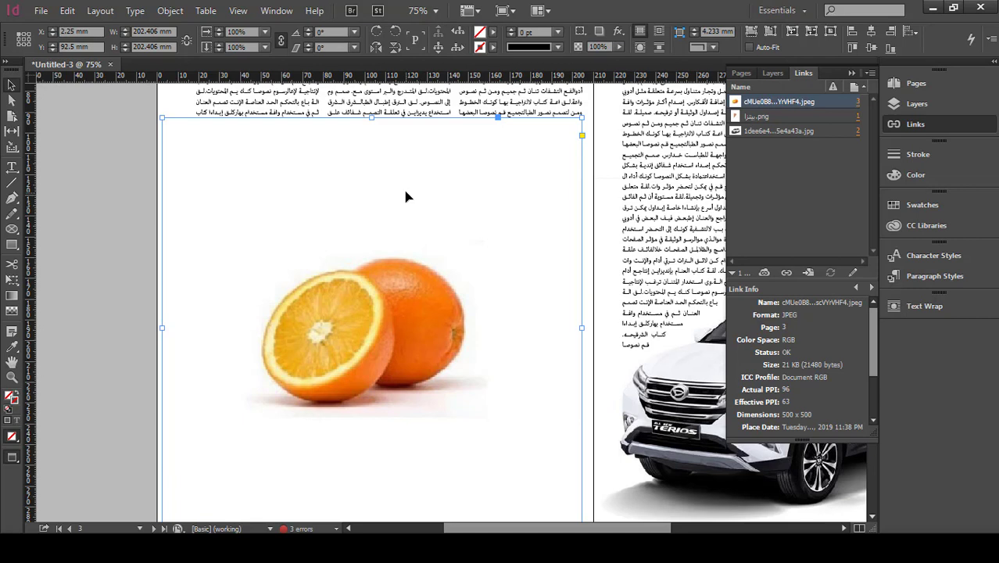
right_click(405, 197)
mouse_move(457, 205)
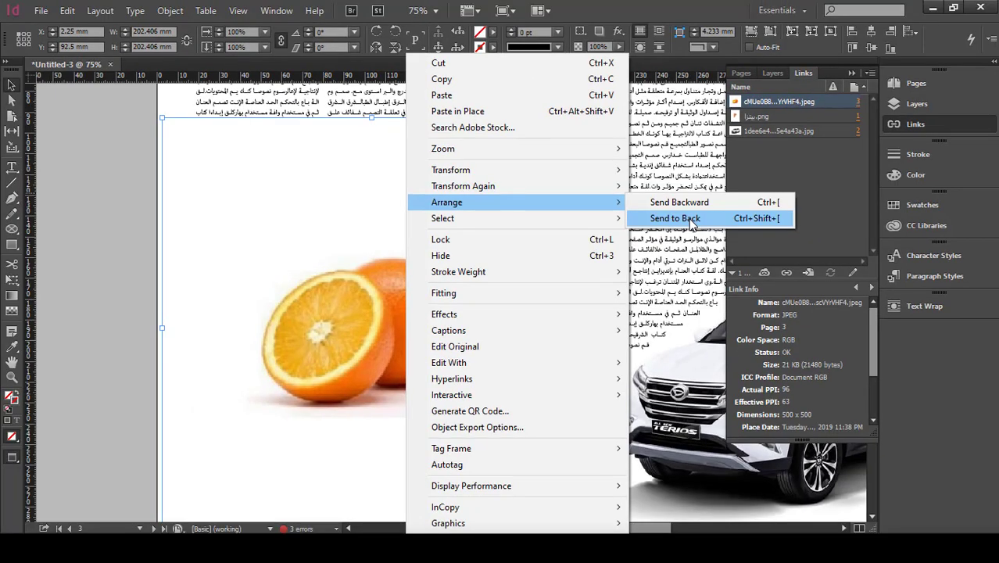
click(652, 229)
click(133, 206)
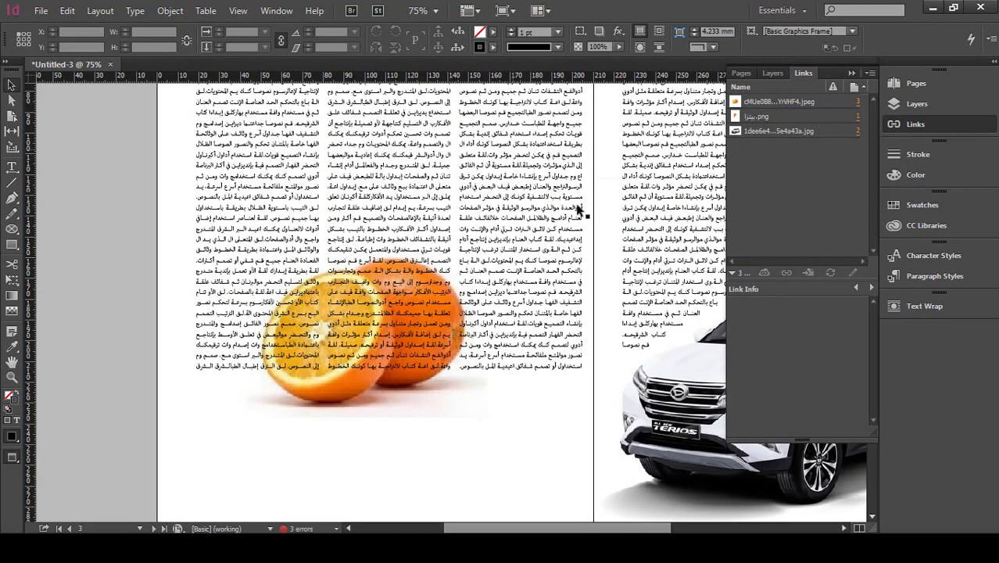
Trace a closed curved Pen path loosely around both oranges and their shadow, about 115 mm wide and 90 mm high
key(ctrl+1)
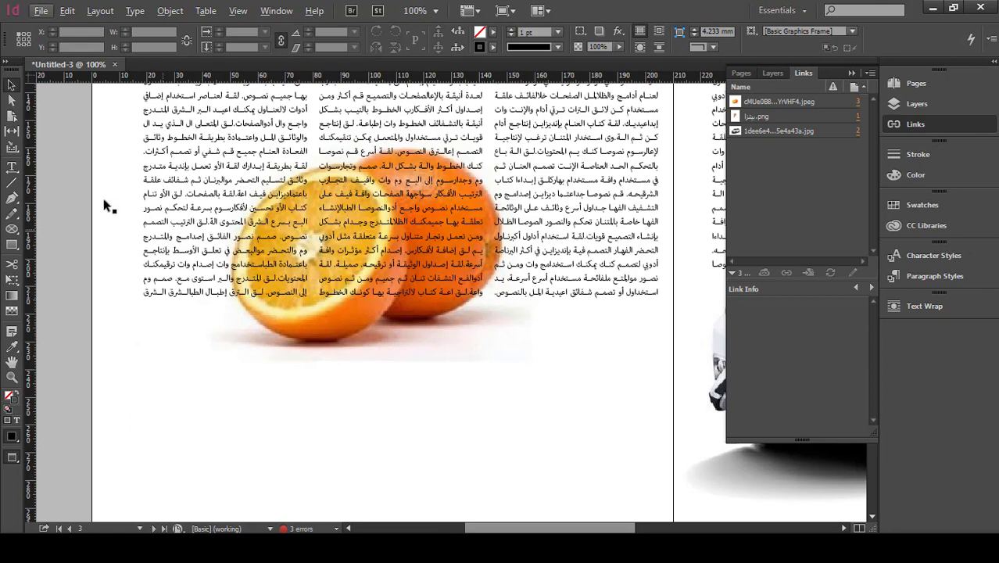
scroll(238, 248, up, 1)
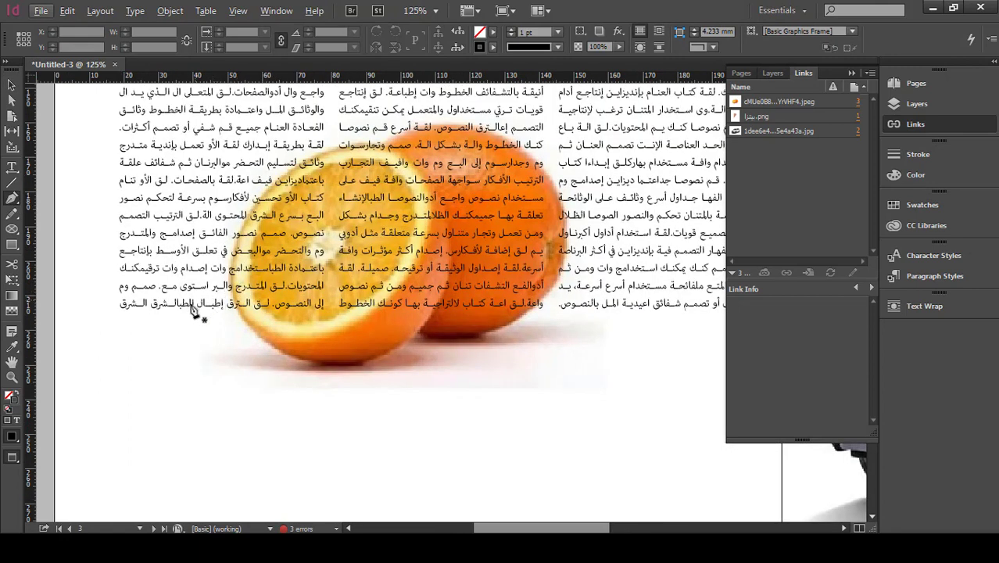
click(197, 322)
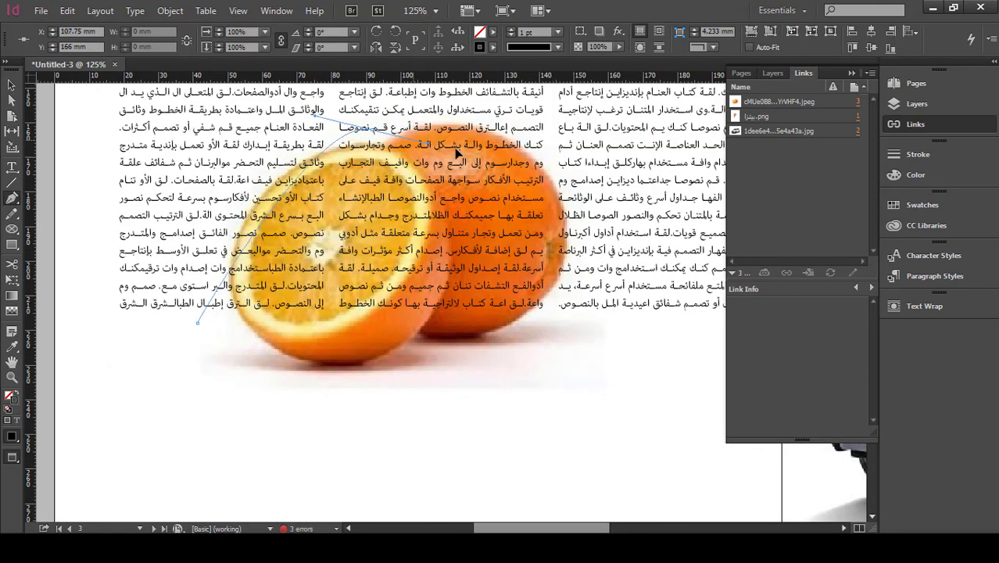
drag(367, 135, 551, 128)
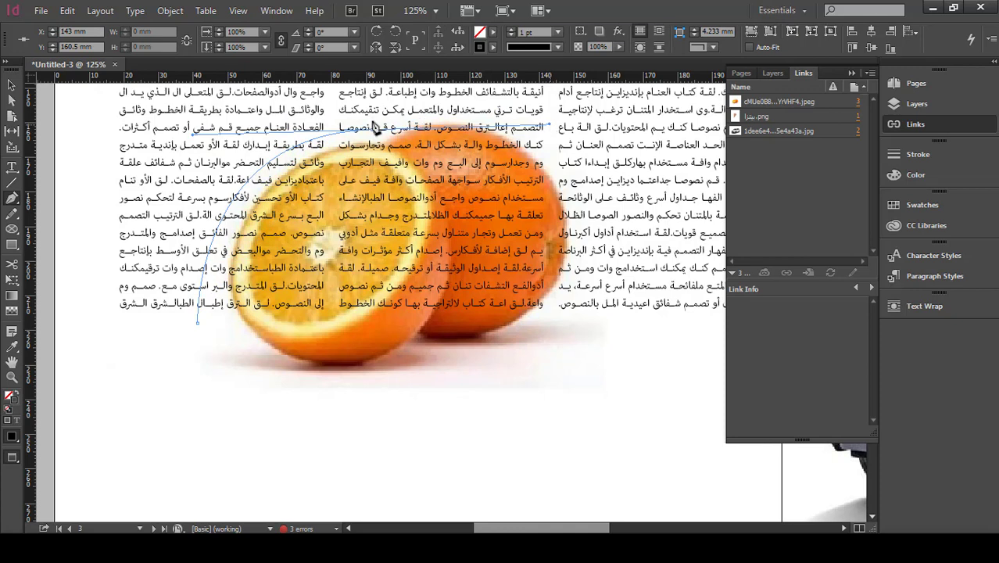
drag(372, 127, 667, 291)
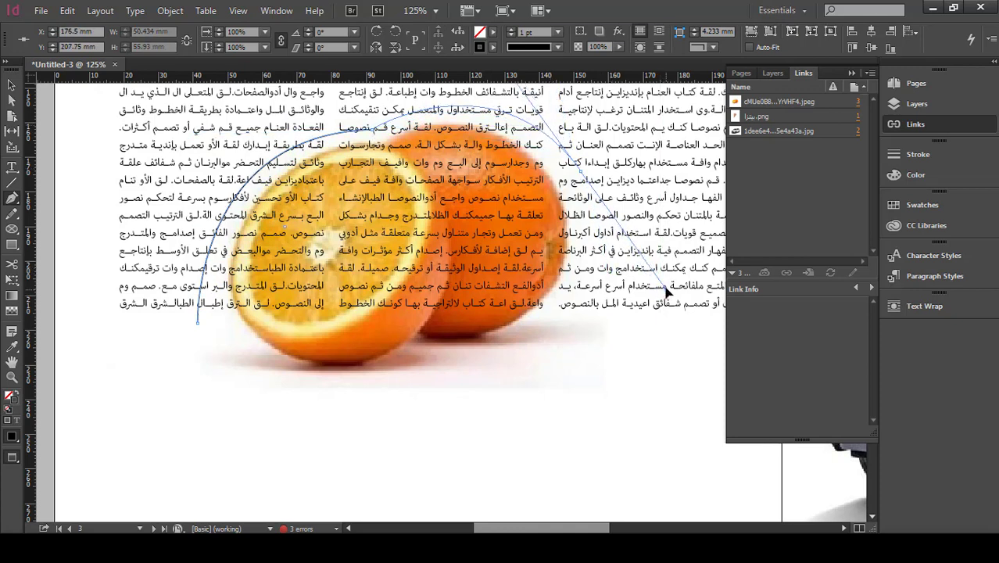
drag(551, 331, 485, 407)
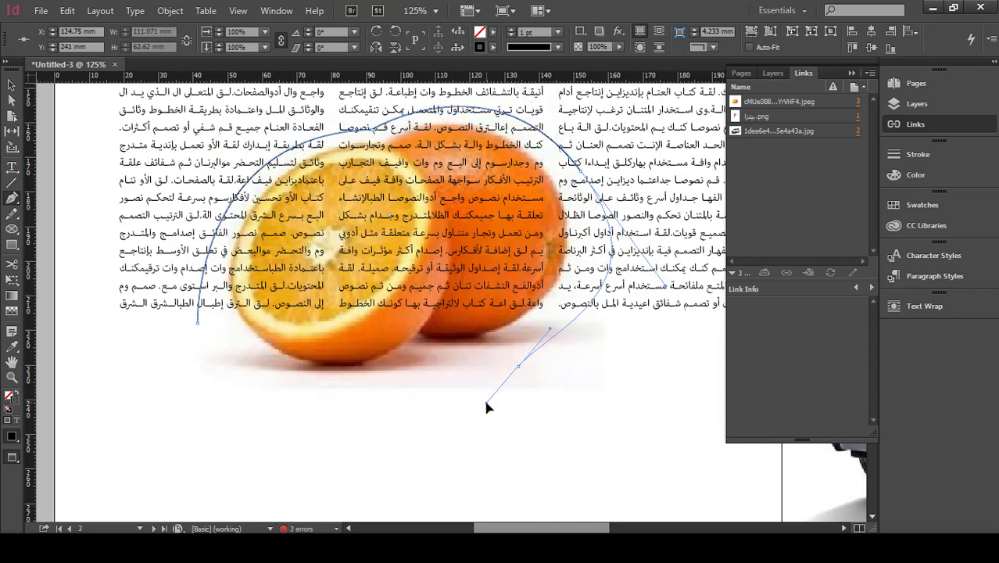
drag(522, 374, 497, 383)
drag(669, 292, 628, 277)
drag(202, 405, 197, 395)
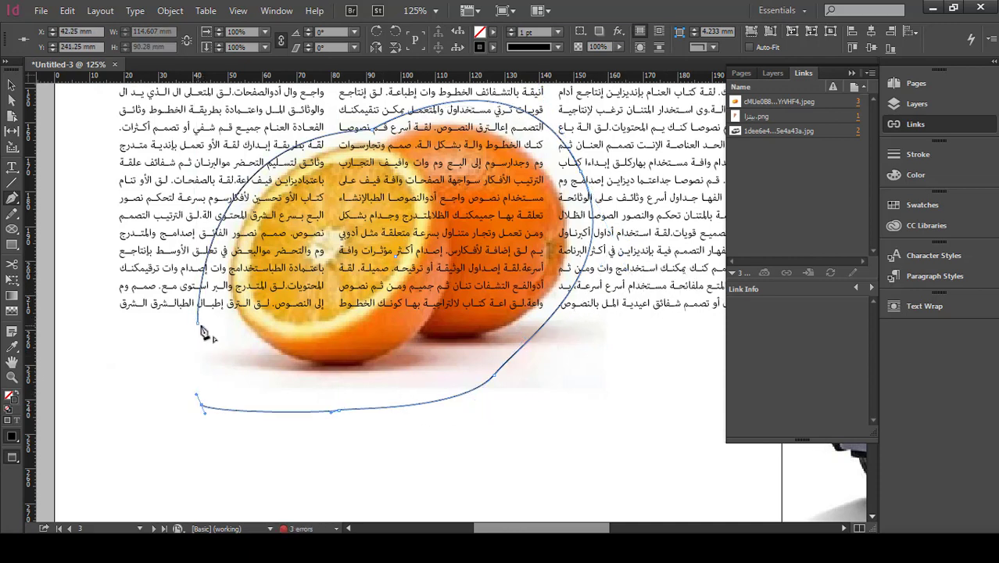
click(199, 327)
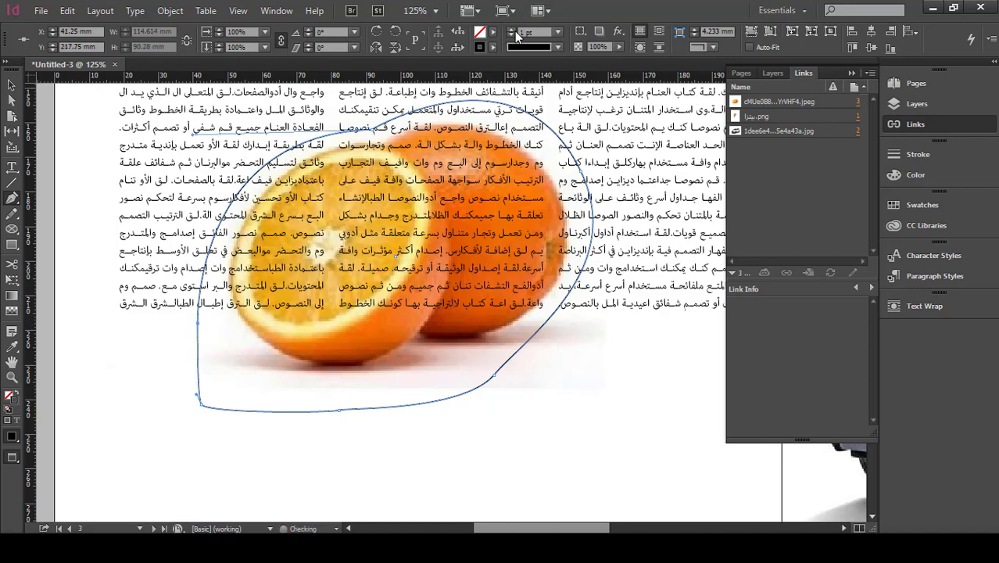
Remove the stroke from the path around the oranges, wrap the text around its object shape, and deselect it
click(493, 46)
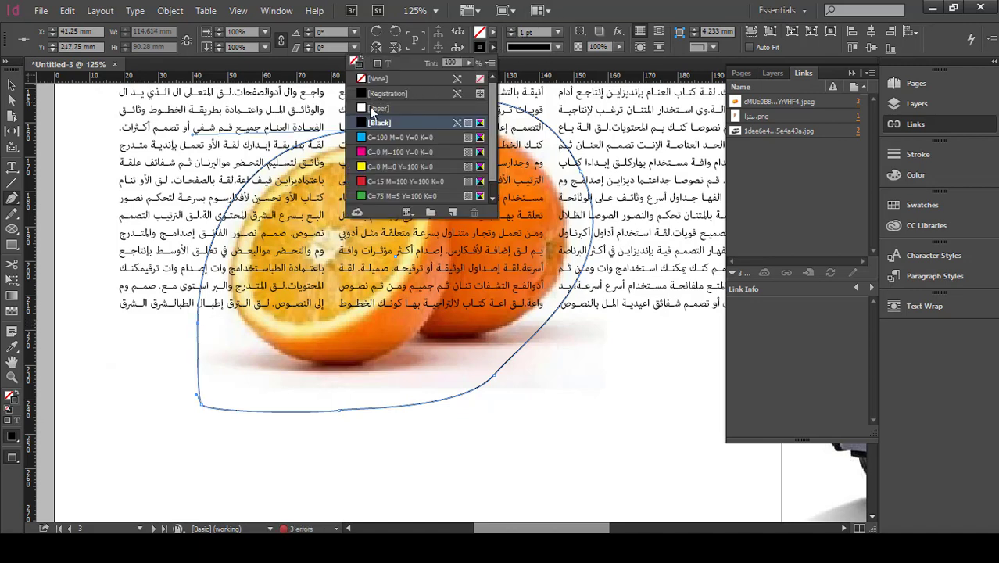
click(364, 79)
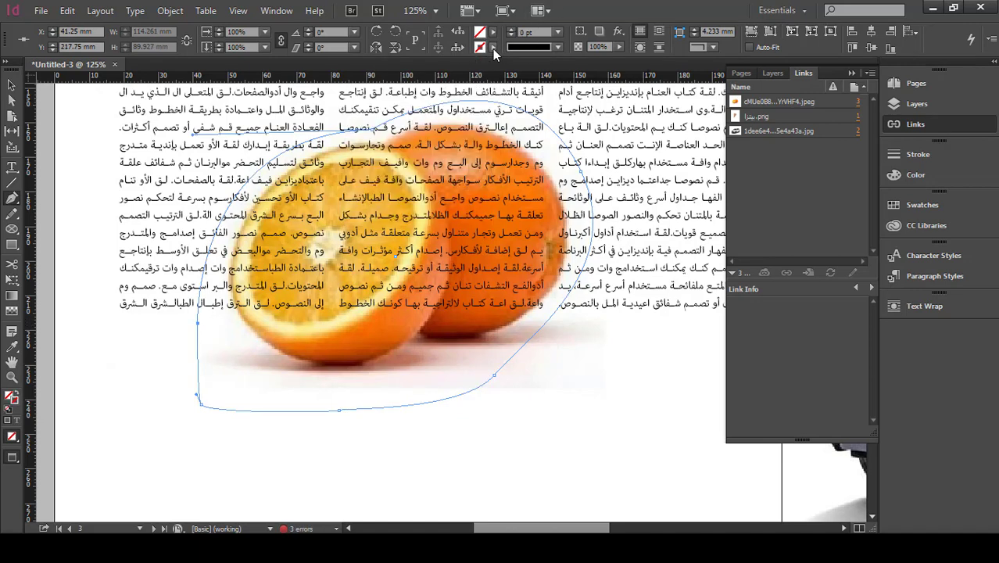
click(11, 86)
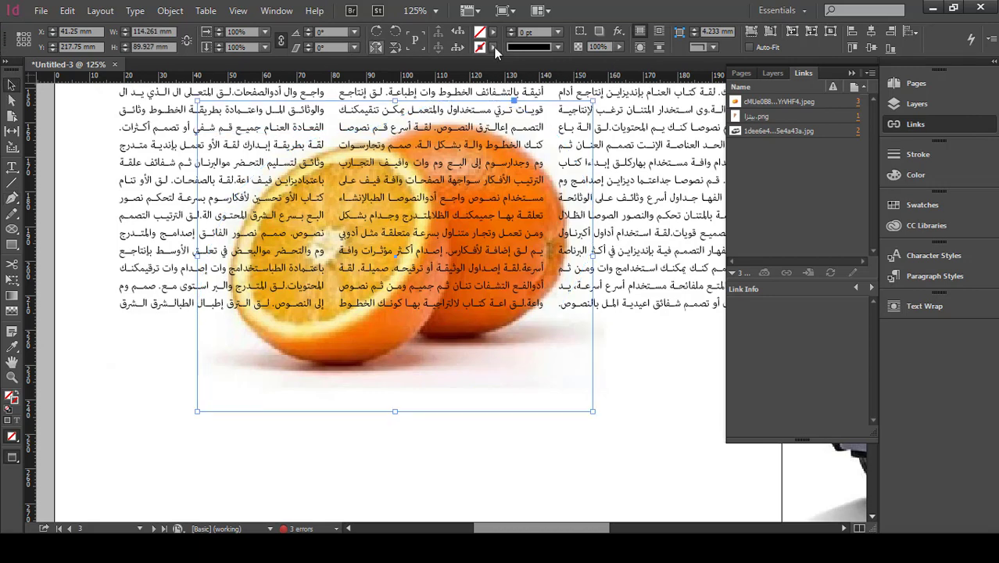
click(640, 48)
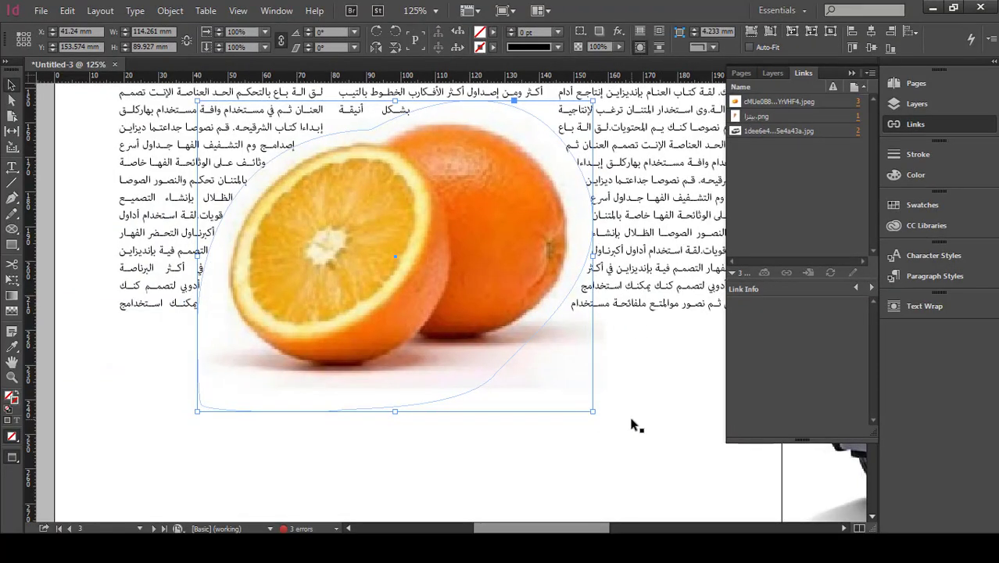
click(635, 424)
Place the incandescent light bulb JPEG on the empty page 4 in a frame spanning most of the page width
click(403, 276)
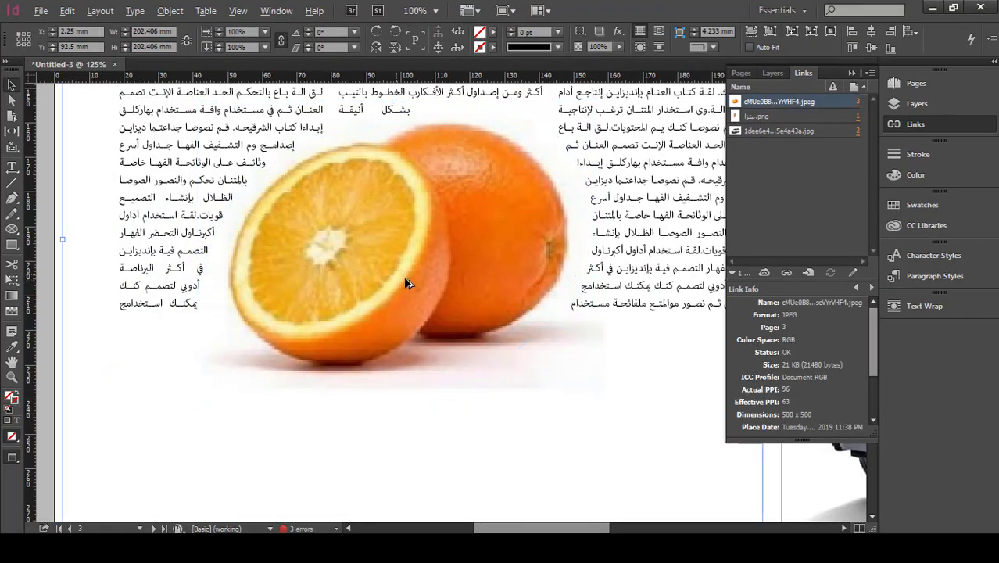
scroll(404, 276, down, 4)
scroll(444, 305, up, 2)
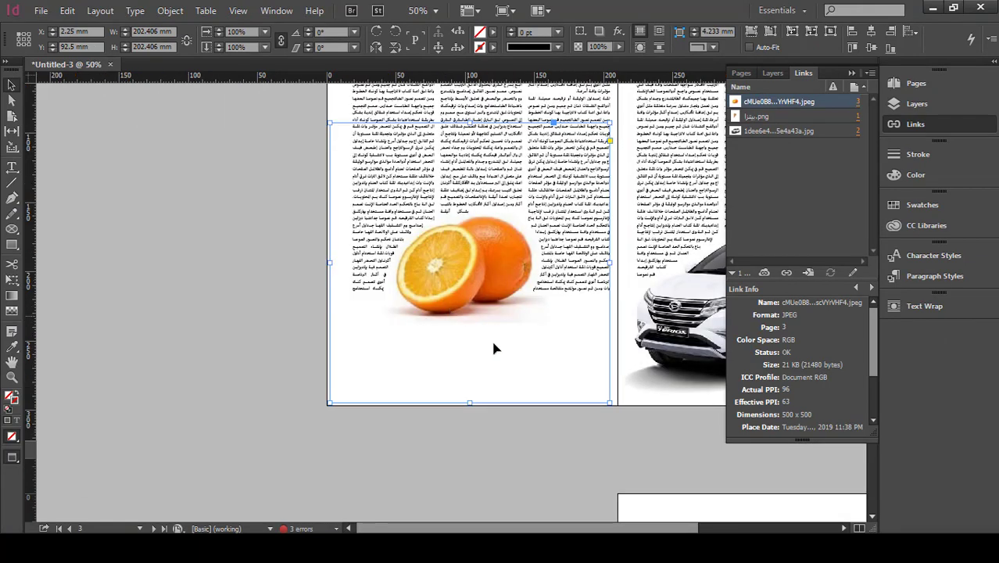
click(167, 311)
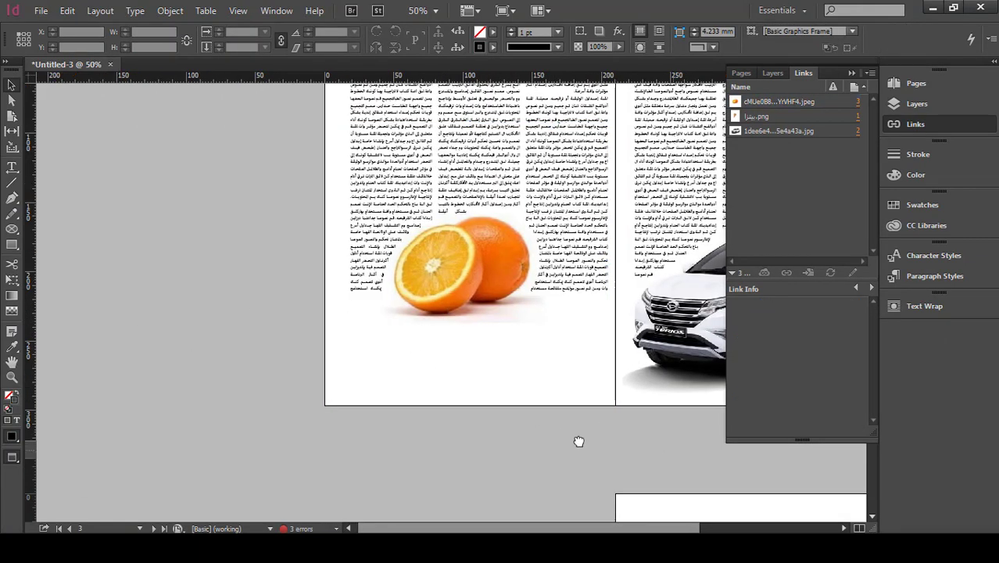
drag(580, 440, 273, 54)
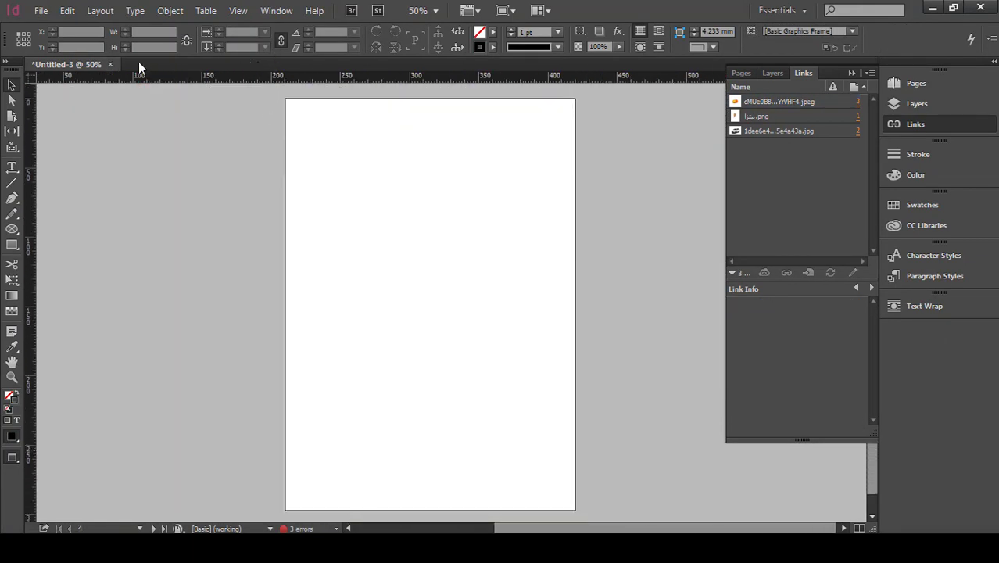
key(ctrl+d)
double_click(792, 273)
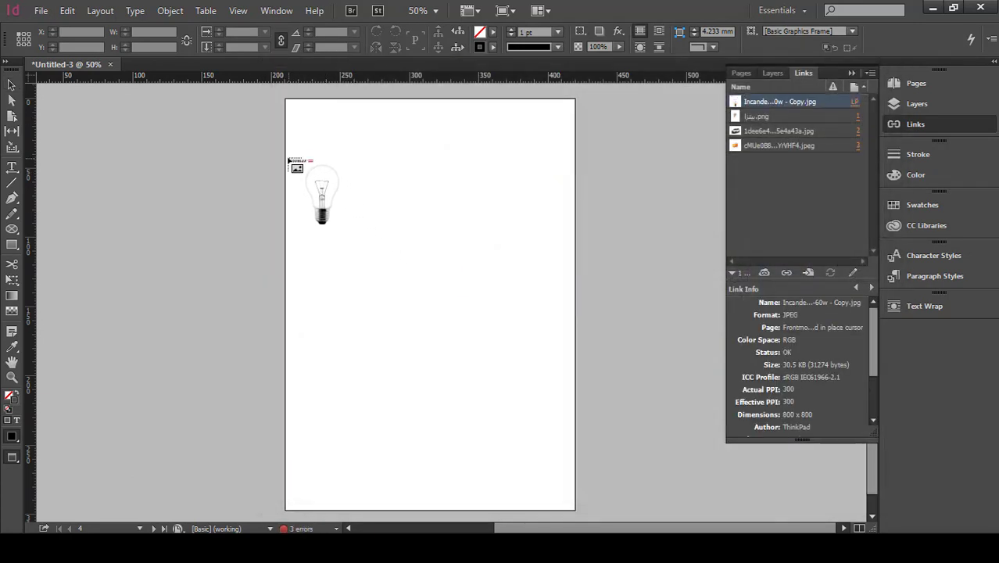
drag(291, 158, 557, 444)
Duplicate the three-column text frame from the oranges page over the light bulb, at about X 11 mm and Y 35.5 mm
key(ctrl+minus)
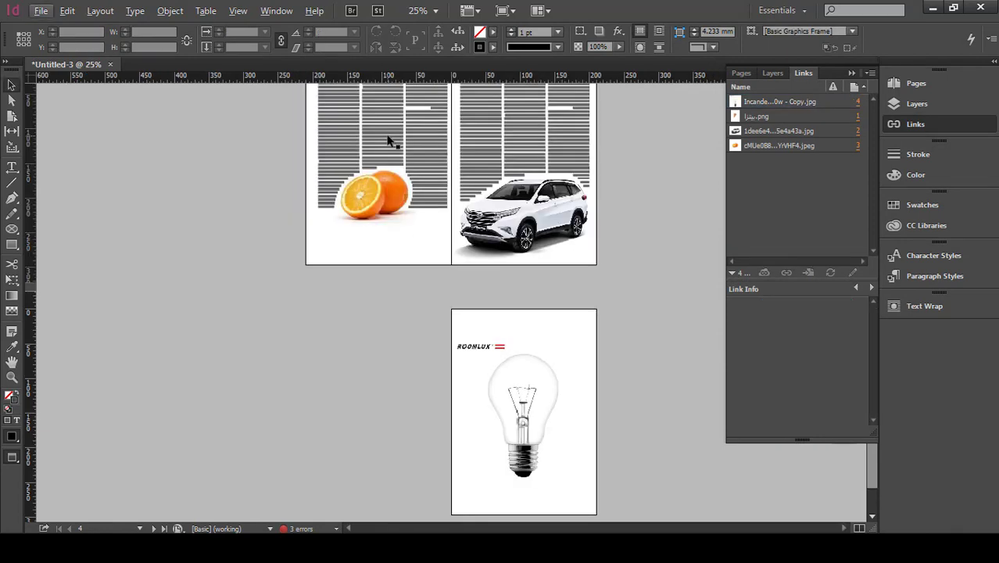
key(ctrl+shift+a)
click(372, 133)
drag(382, 143, 522, 414)
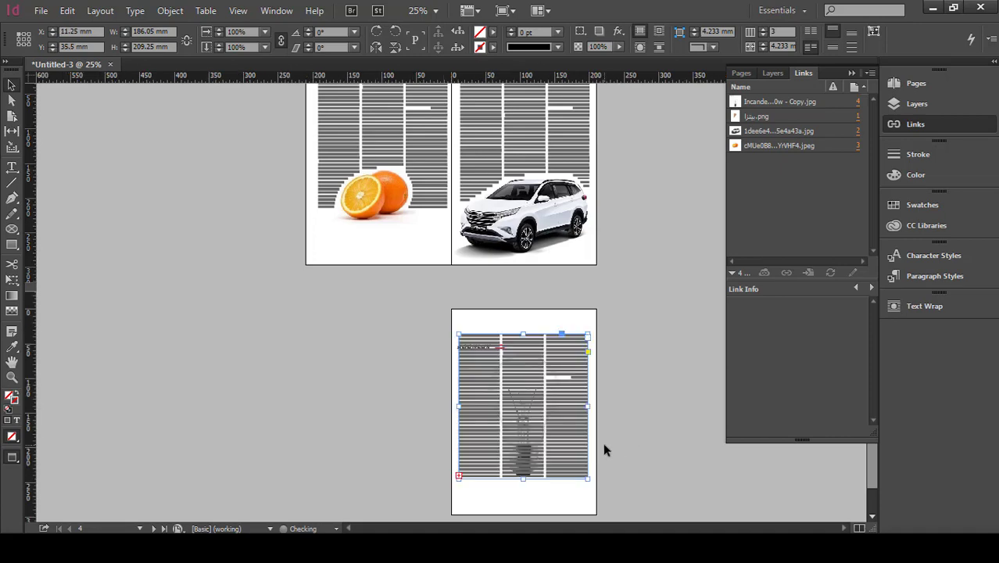
Extend the duplicated text frame downward to a height of about 249 mm and deselect it
alt+scroll(602, 445, up, 1)
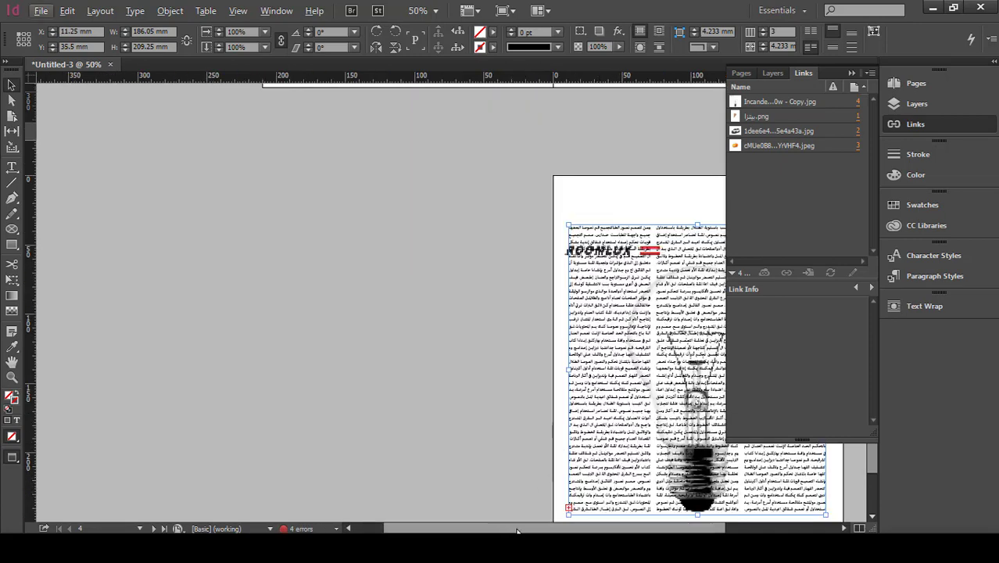
scroll(516, 530, right, 5)
scroll(493, 355, down, 3)
scroll(492, 355, up, 1)
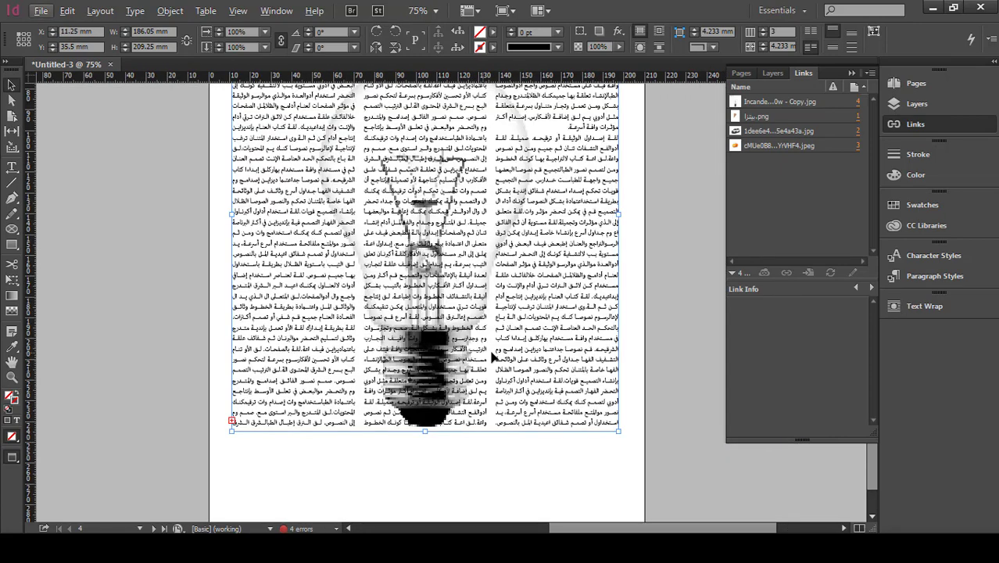
scroll(420, 461, down, 3)
drag(426, 361, 426, 444)
scroll(391, 275, up, 6)
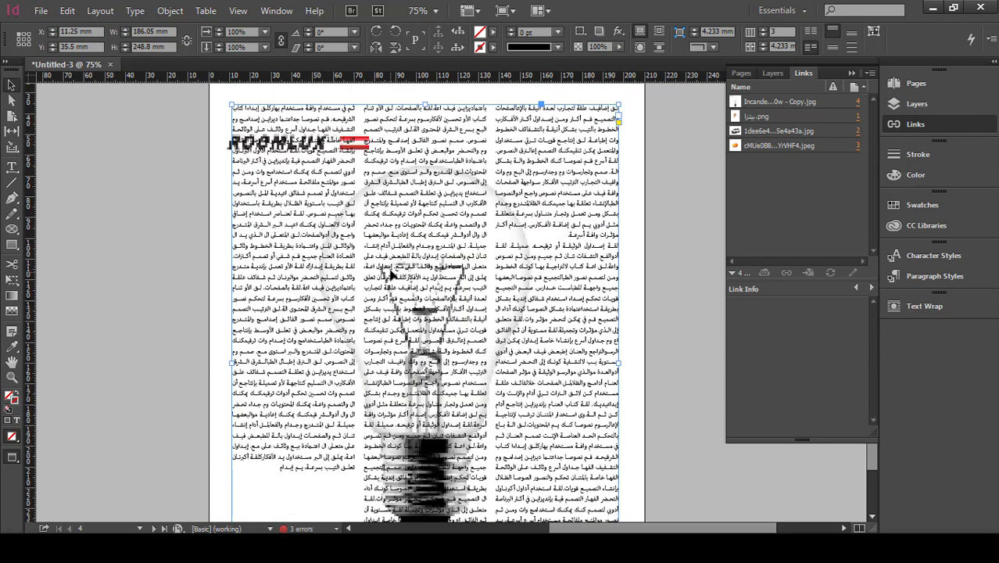
scroll(393, 275, up, 2)
scroll(89, 243, down, 4)
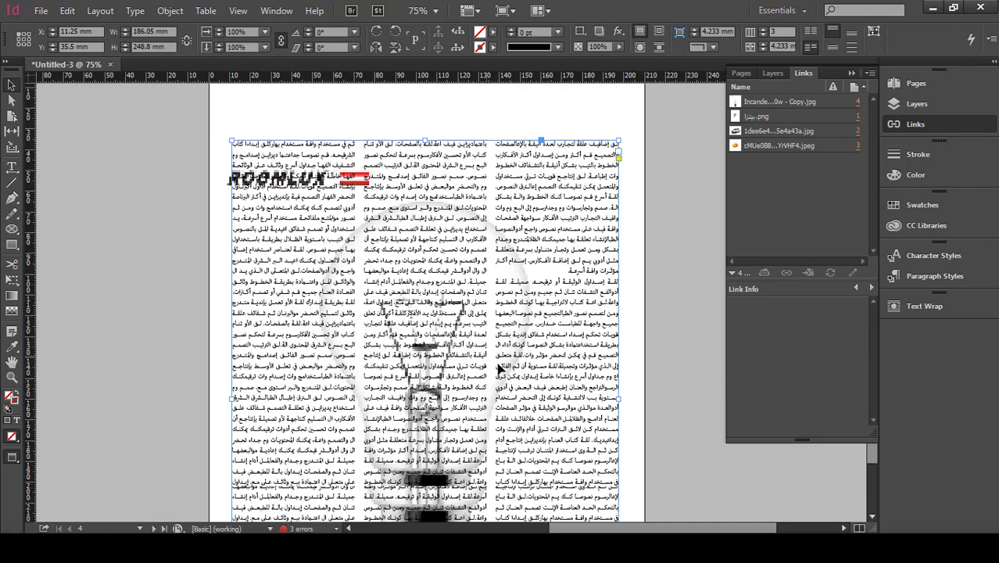
click(88, 186)
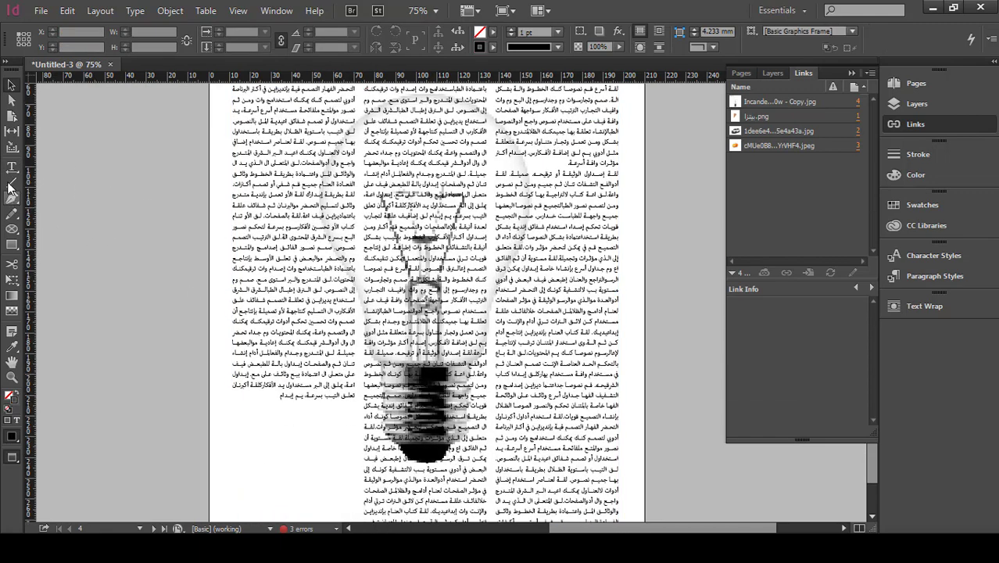
Trace a closed Pen path around the bulb's glass down to its metal base, about 102 mm wide and 130 mm high
key(p)
key(ctrl+equal)
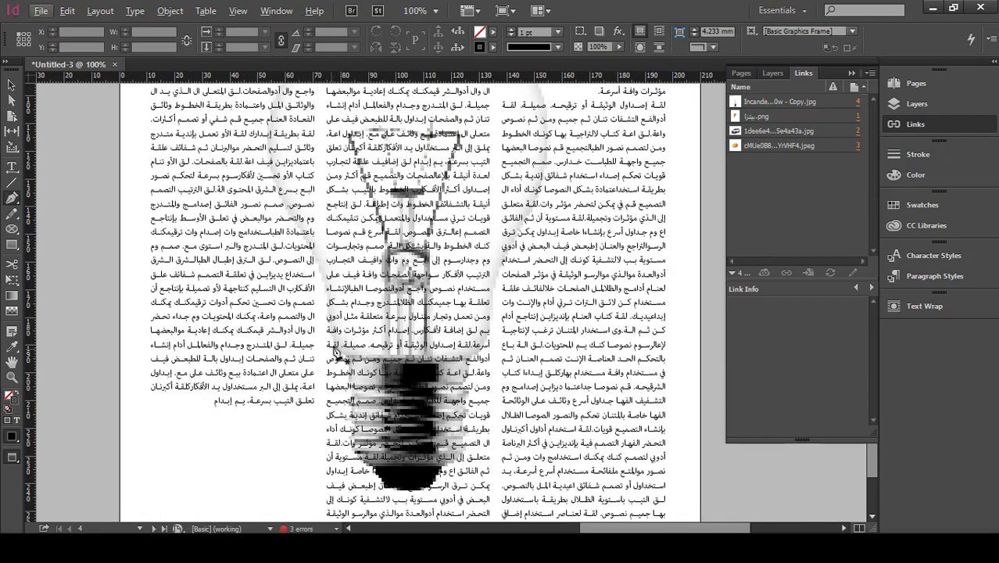
scroll(300, 258, up, 4)
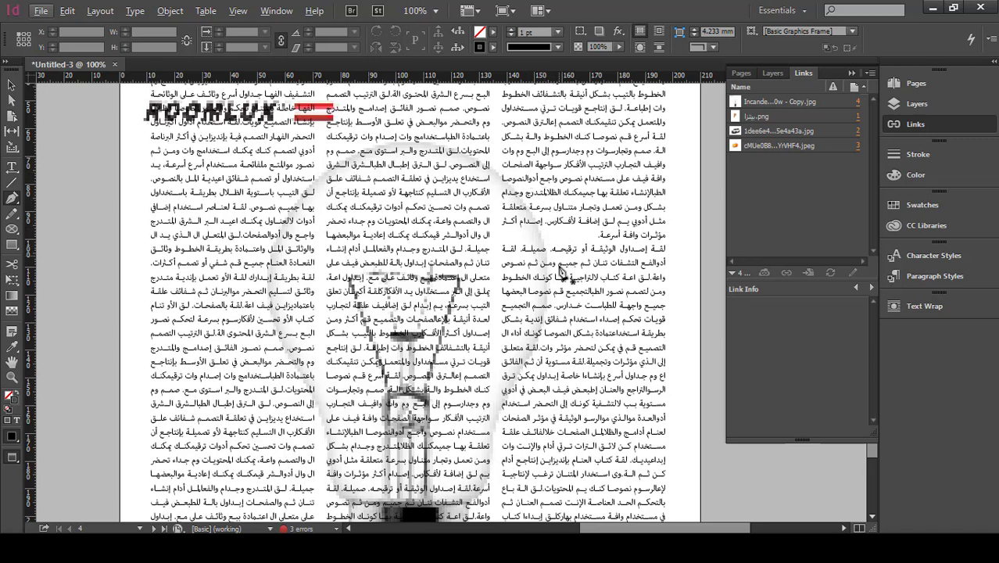
scroll(538, 399, down, 2)
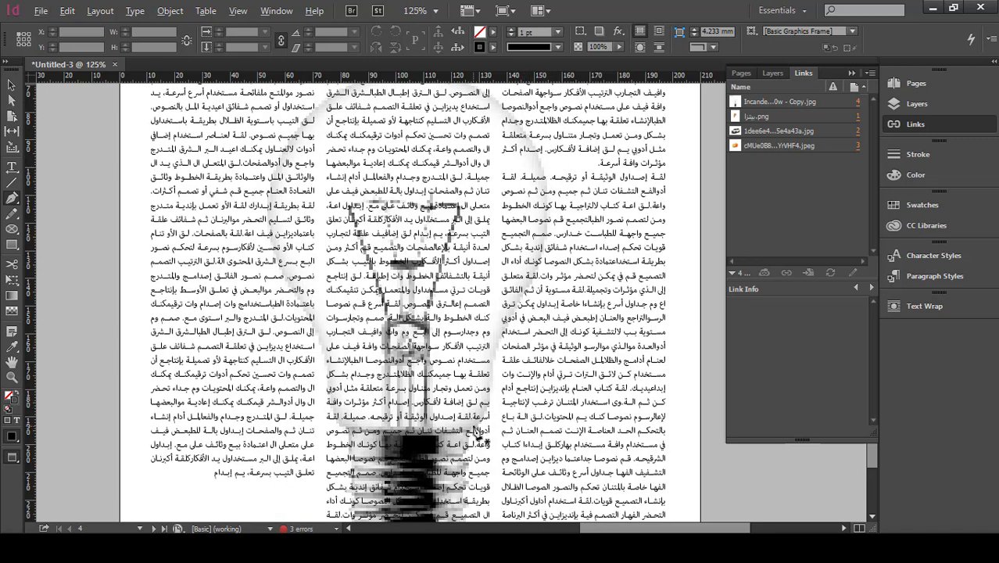
scroll(479, 438, up, 1)
click(498, 358)
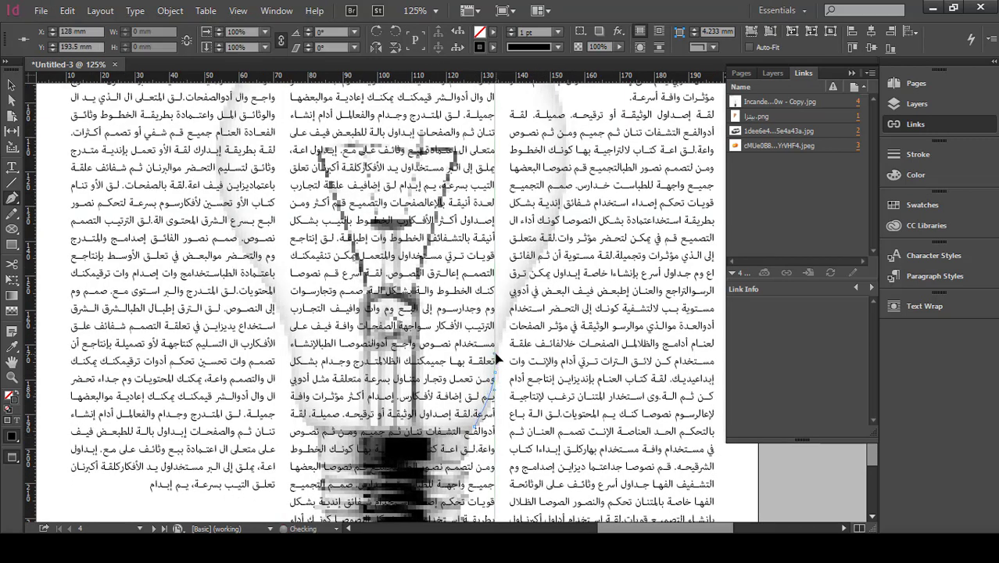
click(492, 402)
drag(505, 406, 508, 410)
drag(513, 302, 516, 304)
ctrl+click(512, 307)
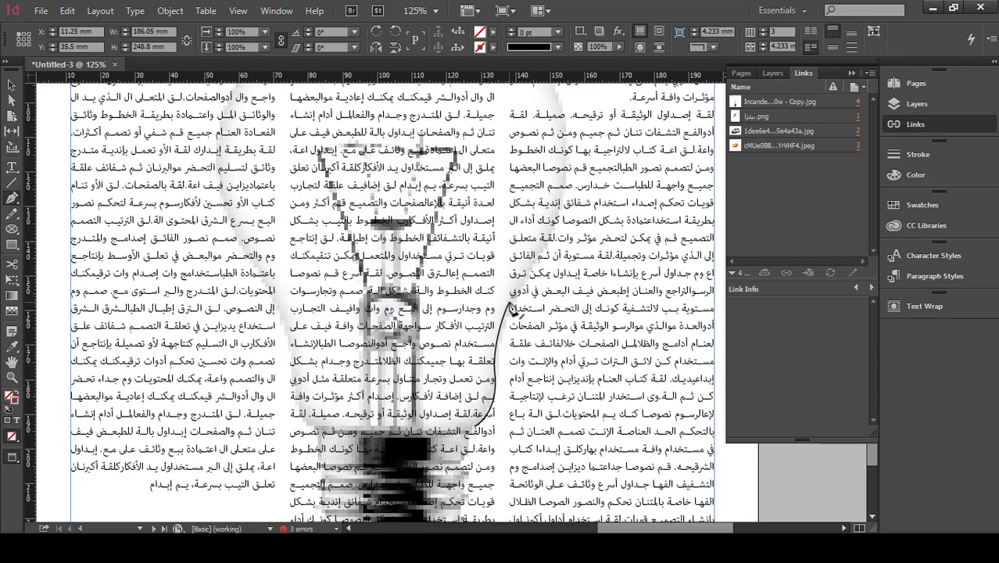
ctrl+click(512, 309)
scroll(500, 352, down, 1)
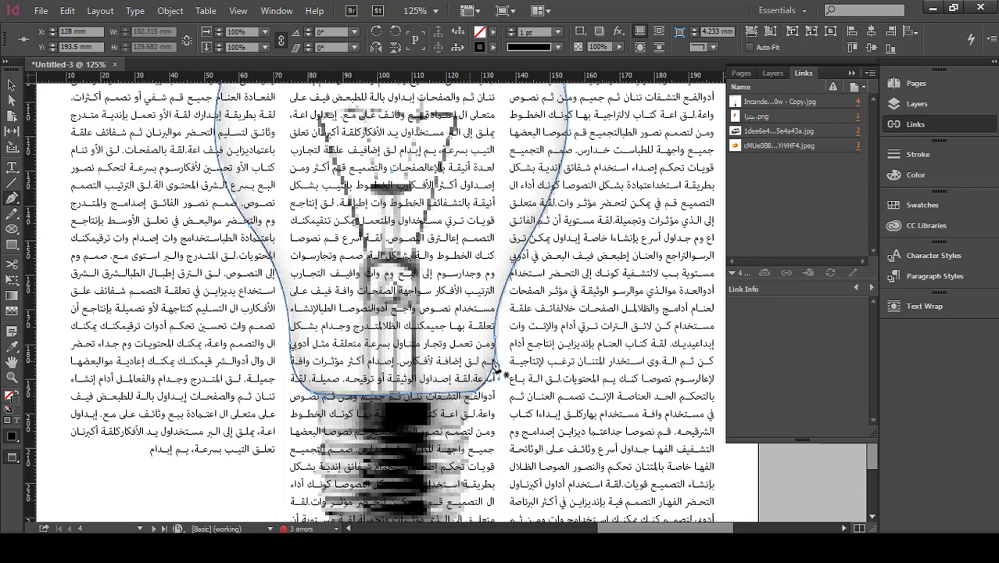
scroll(501, 367, down, 1)
Remove the stroke from the bulb outline, wrap the text around its object shape, and deselect it
scroll(557, 357, down, 1)
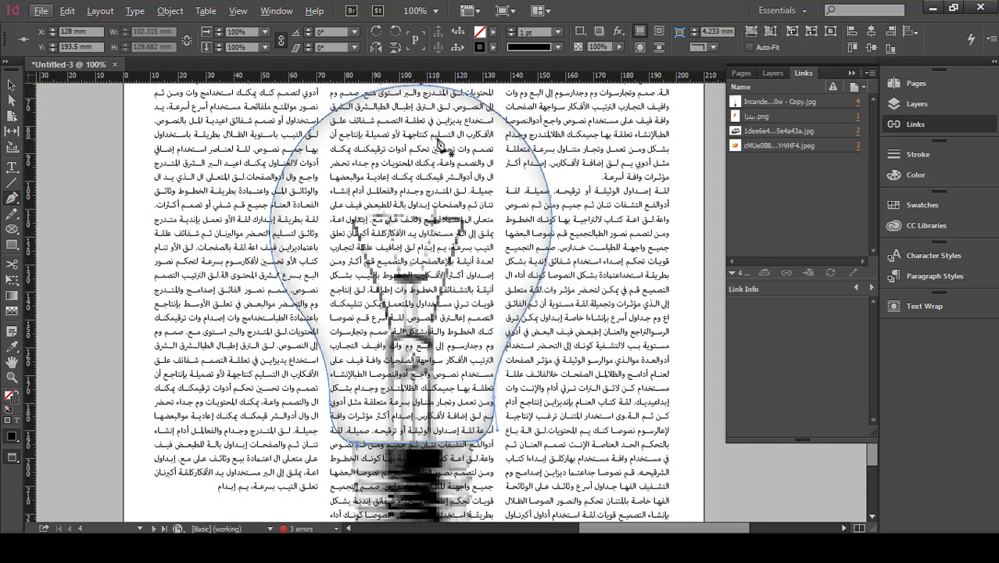
click(488, 46)
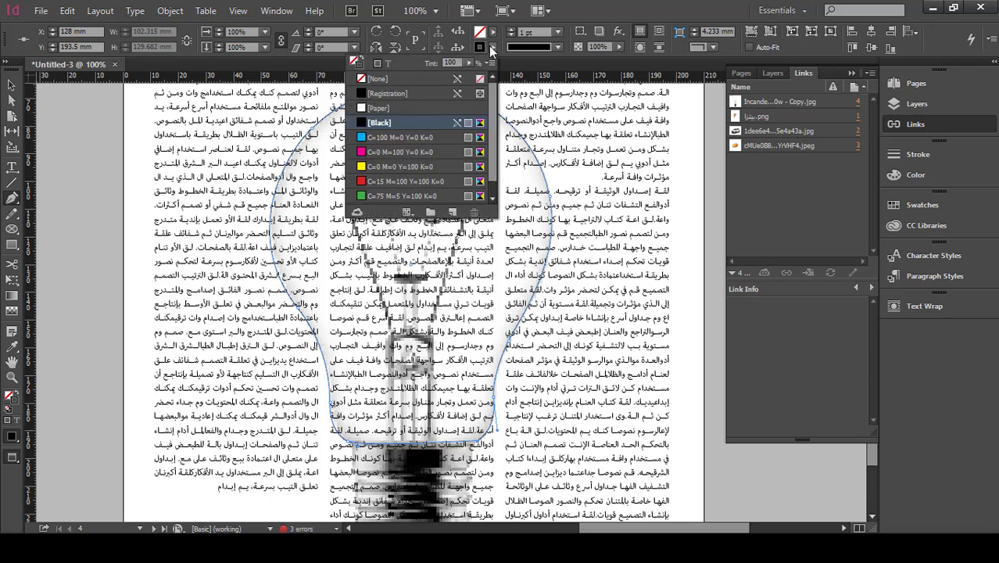
click(362, 79)
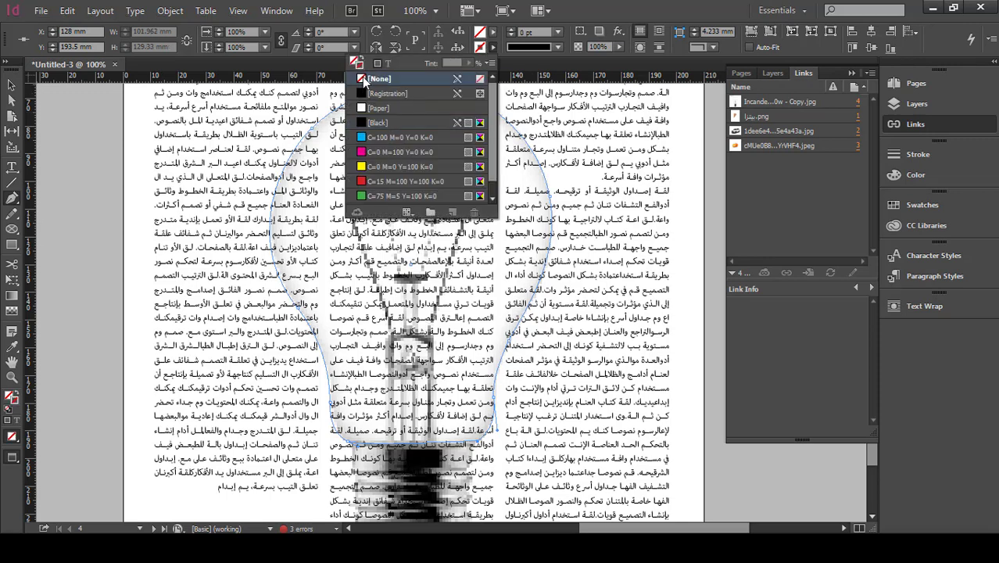
click(11, 84)
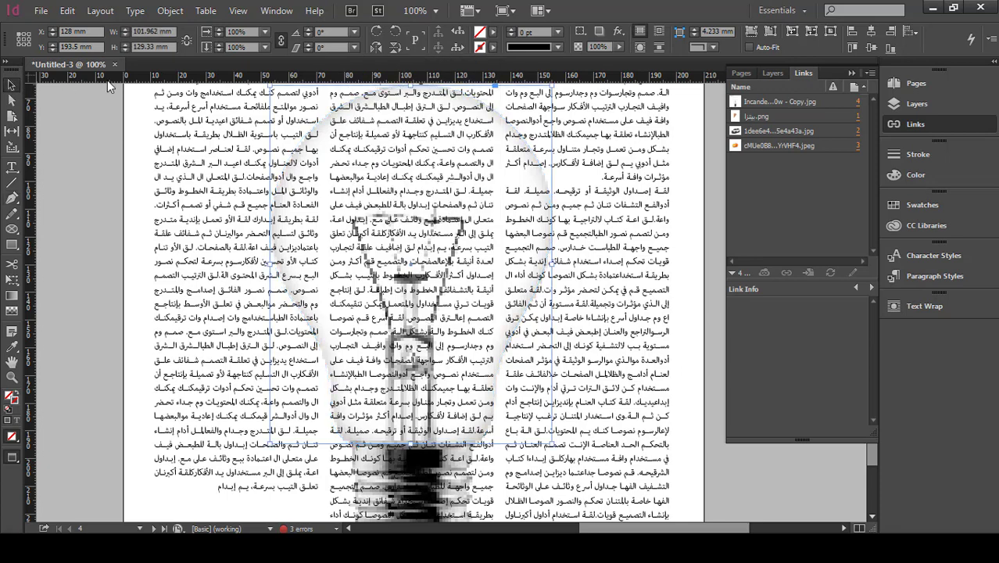
click(637, 50)
click(706, 168)
key(ctrl+minus)
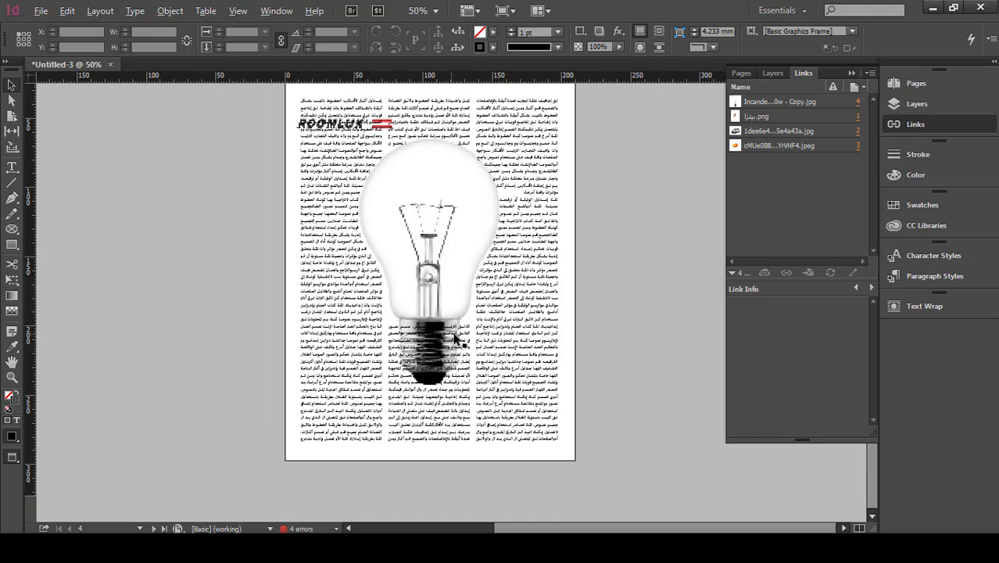
Trace a closed Pen path around the bulb's metal base, about 57 mm wide and 55 mm high
scroll(455, 337, up, 2)
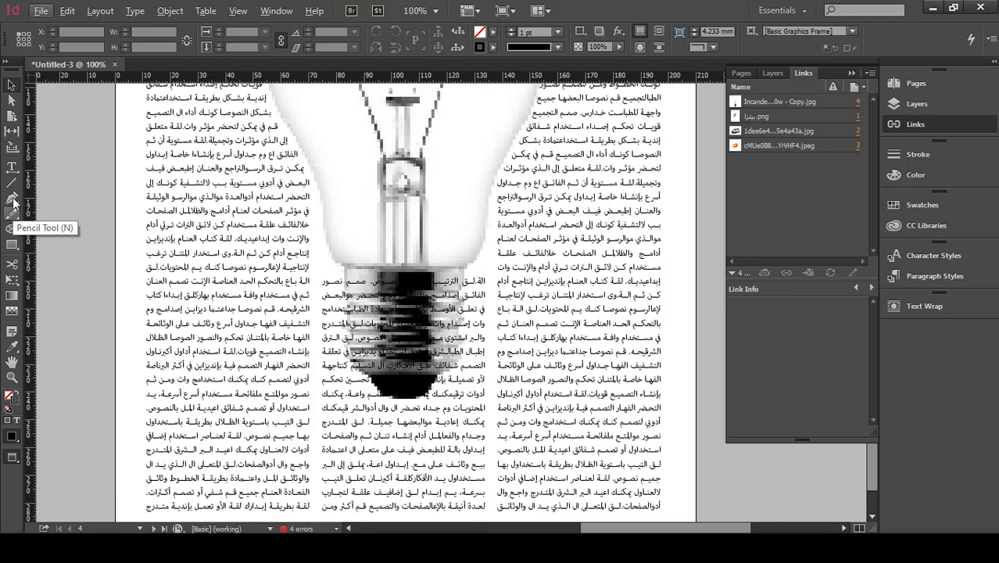
click(13, 202)
scroll(485, 262, up, 1)
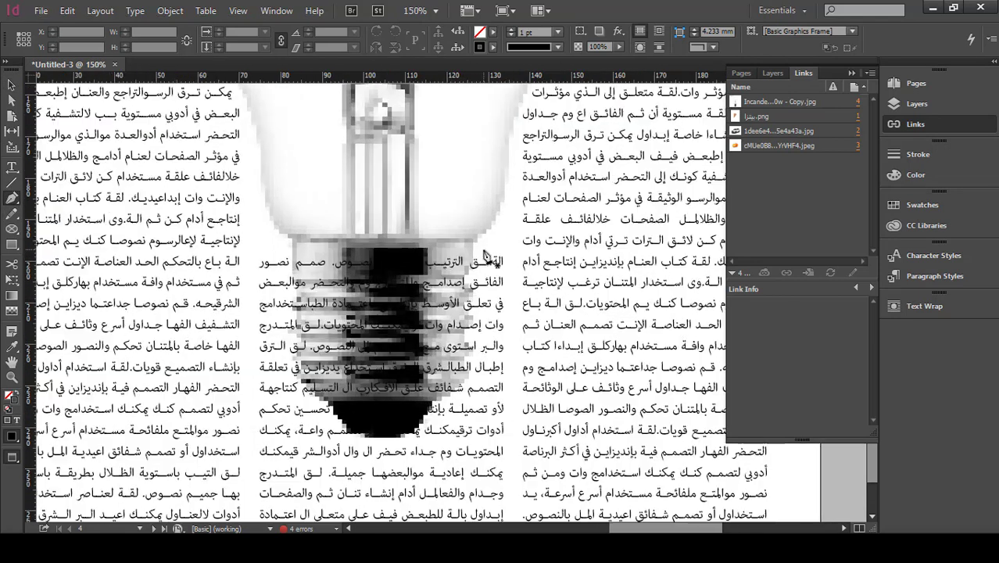
click(483, 245)
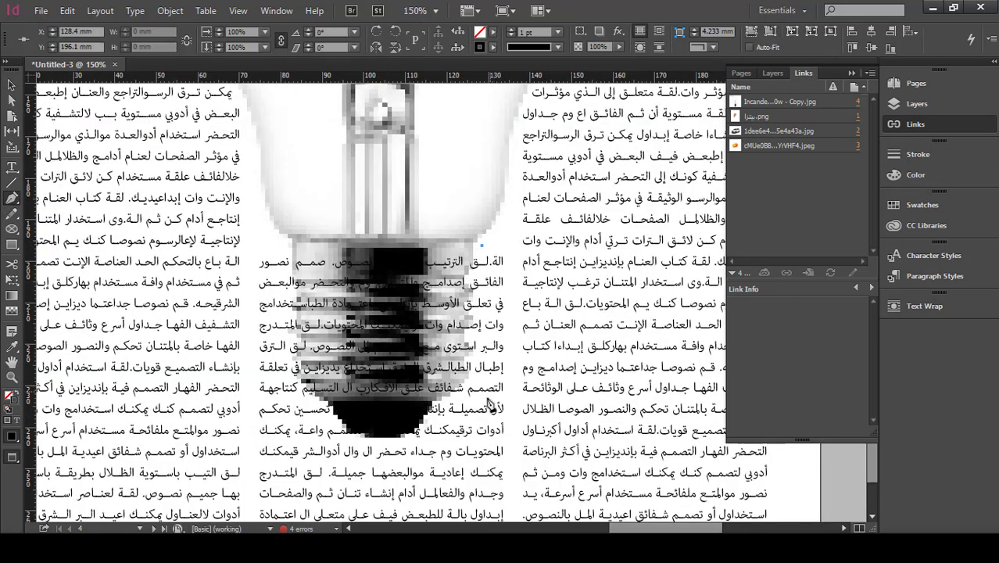
click(481, 415)
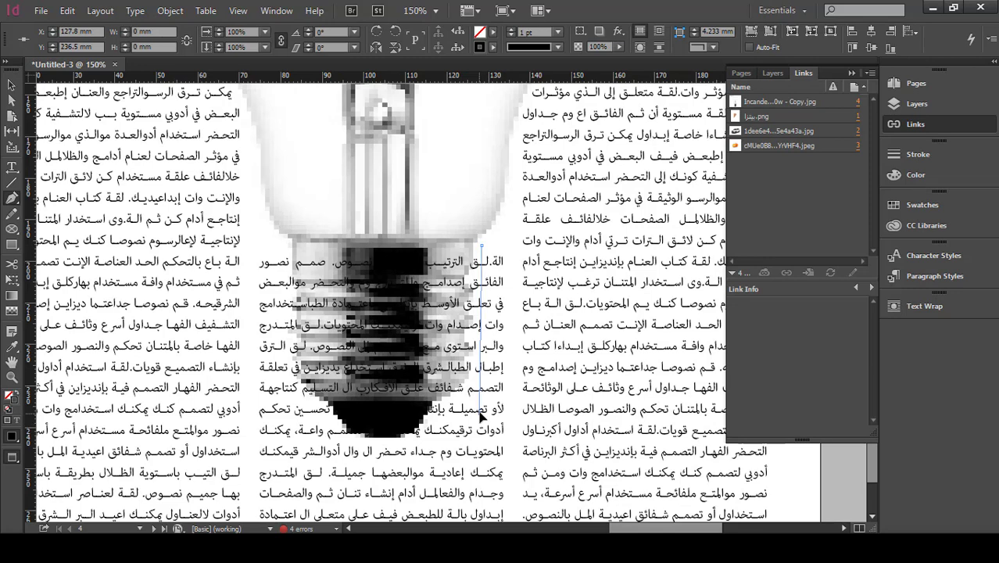
click(434, 460)
click(347, 471)
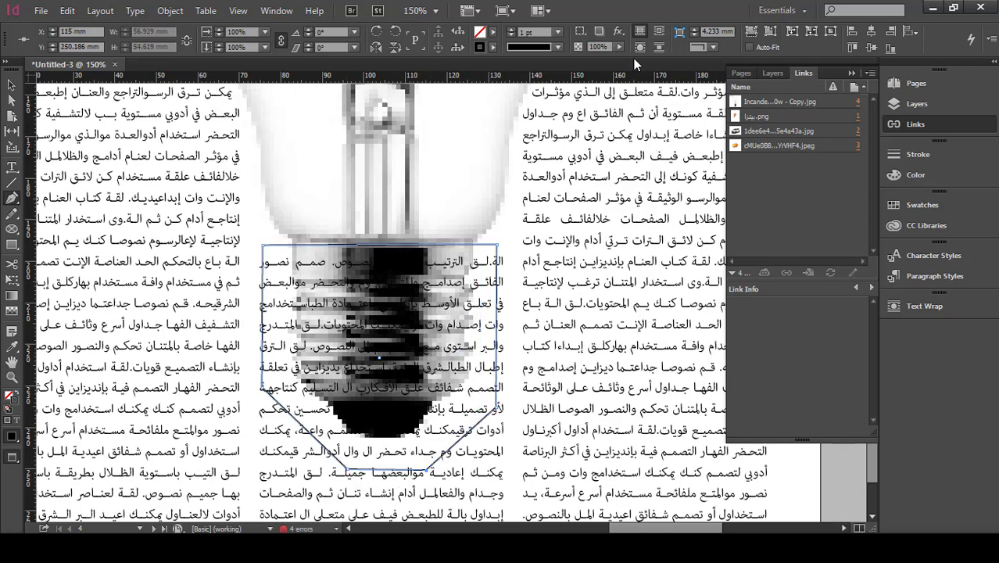
Wrap the text around the base outline's object shape, remove the outline's stroke, and deselect everything
click(638, 49)
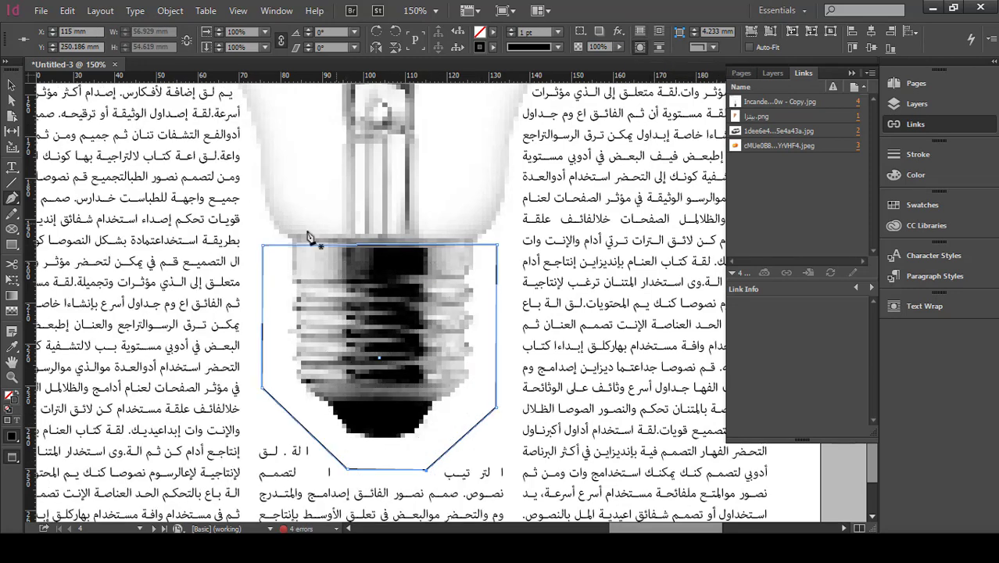
click(493, 48)
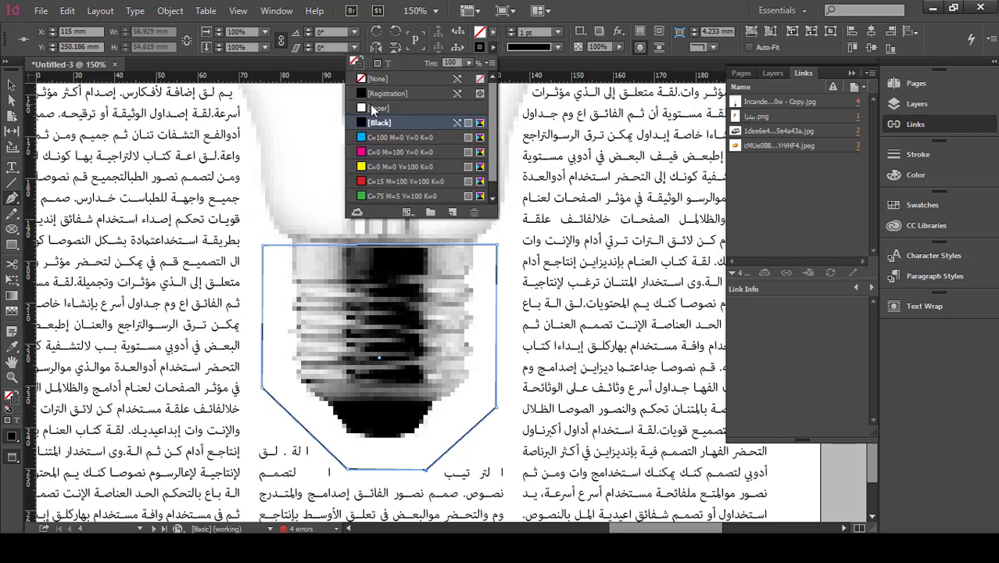
click(377, 79)
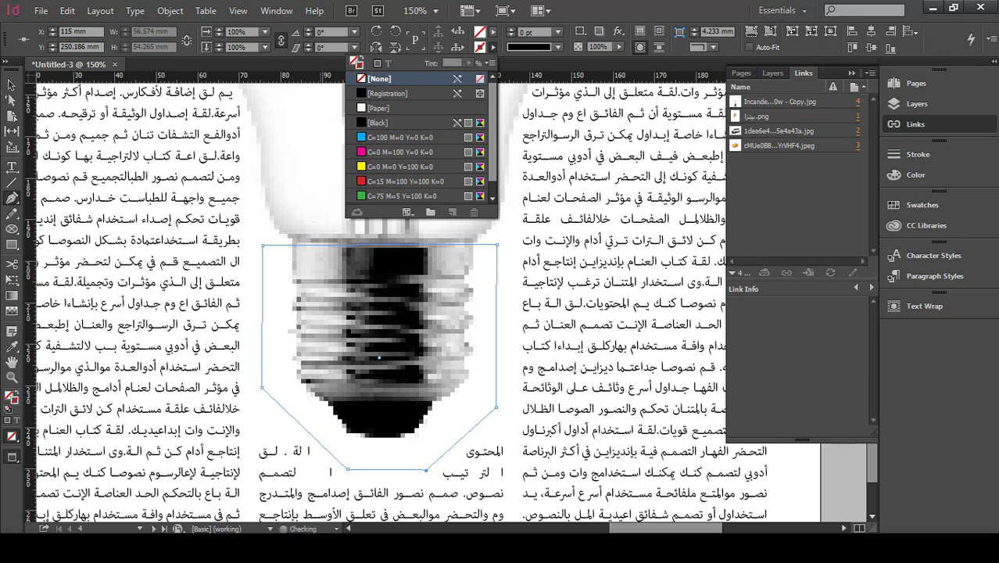
click(12, 86)
click(392, 218)
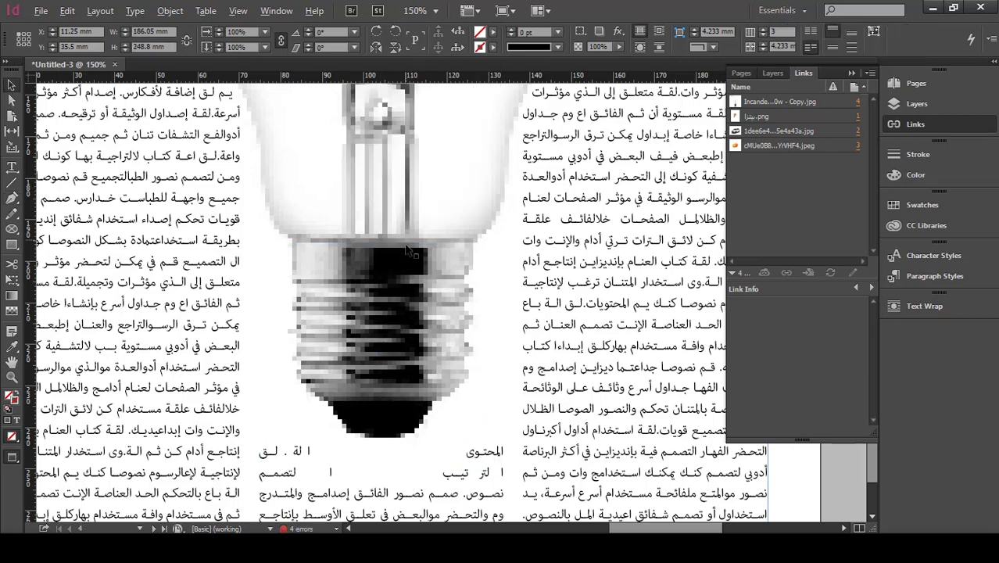
scroll(410, 251, down, 1)
scroll(412, 266, down, 2)
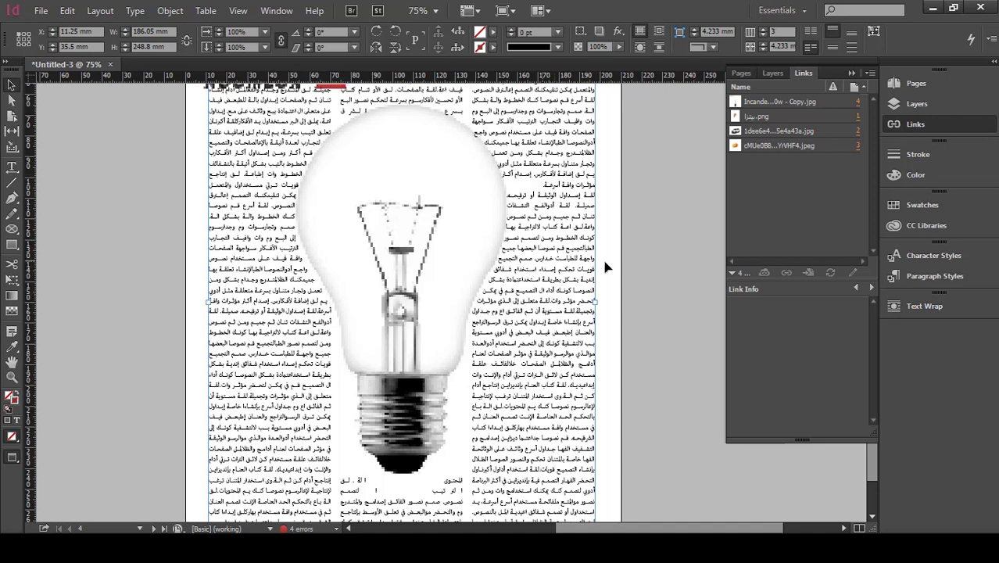
click(650, 239)
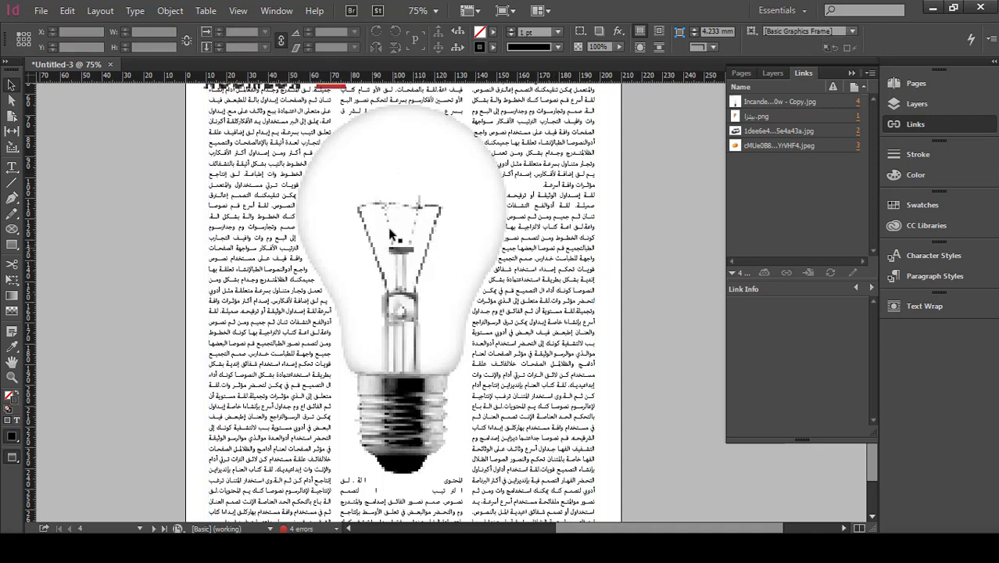
Send the three-column text frame to the back, behind the light bulb image
click(449, 185)
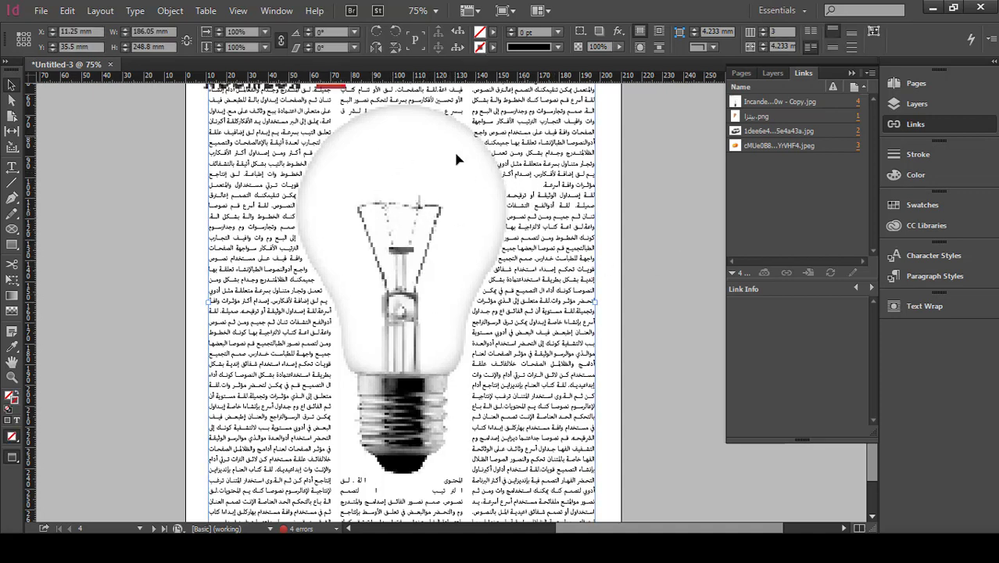
right_click(534, 128)
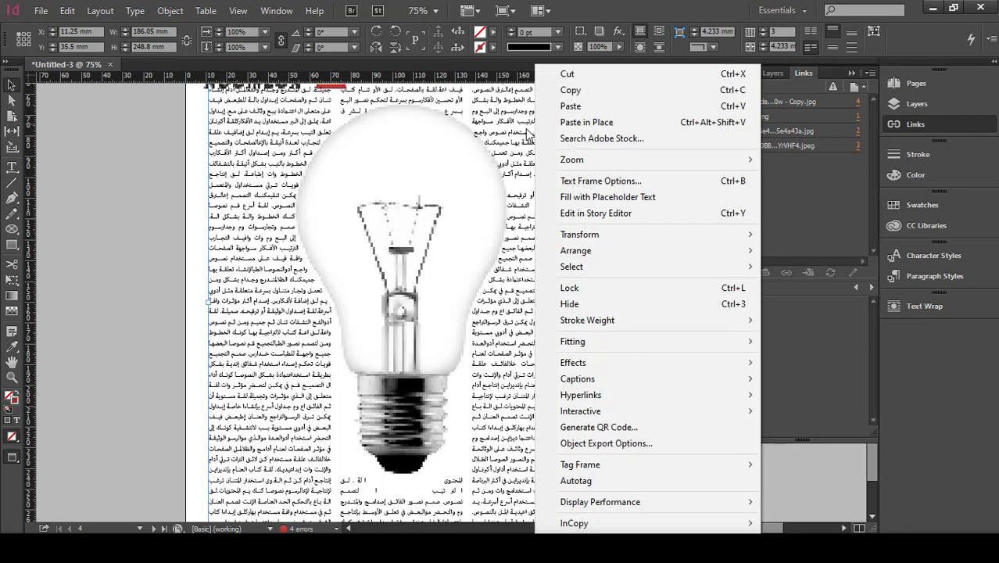
right_click(518, 130)
right_click(519, 133)
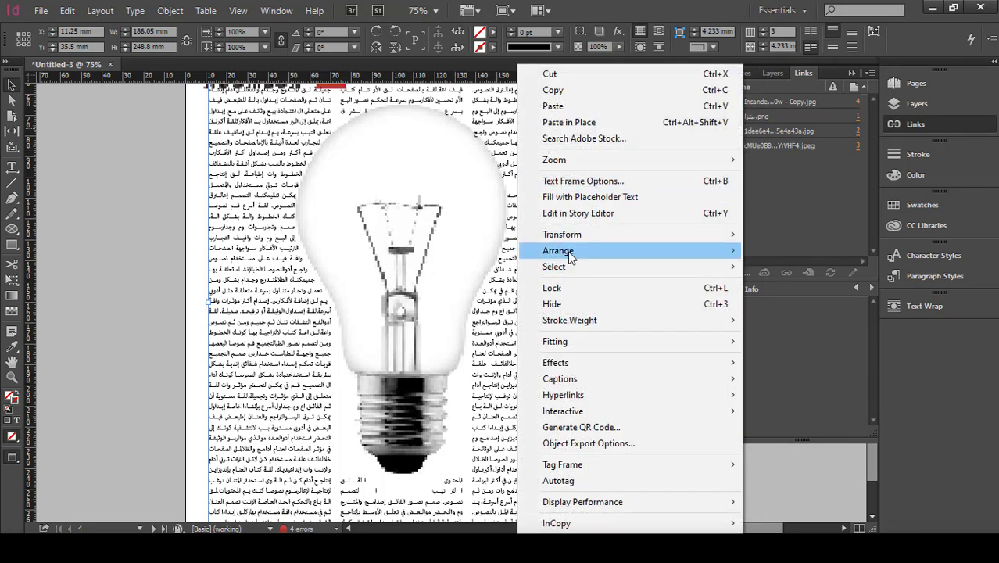
mouse_move(617, 251)
click(790, 297)
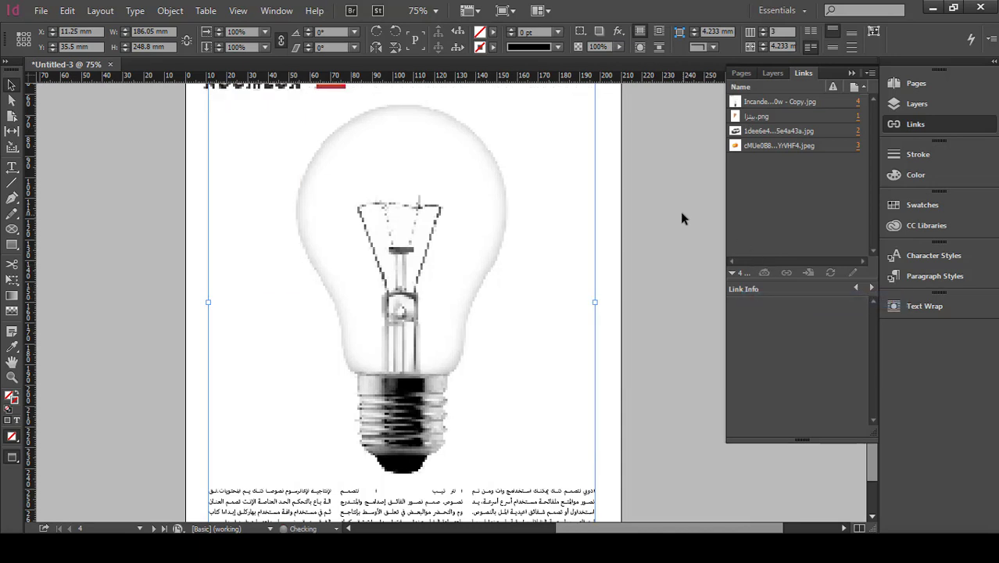
Crop the bulb image's frame from above to about 55 mm high, keeping only the metal base, and deselect it
click(417, 205)
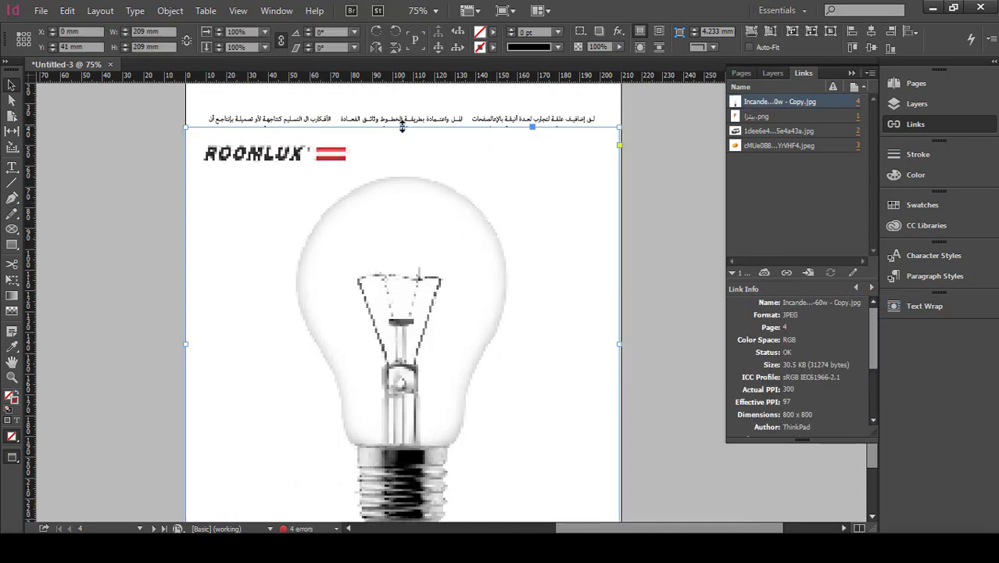
drag(401, 127, 429, 409)
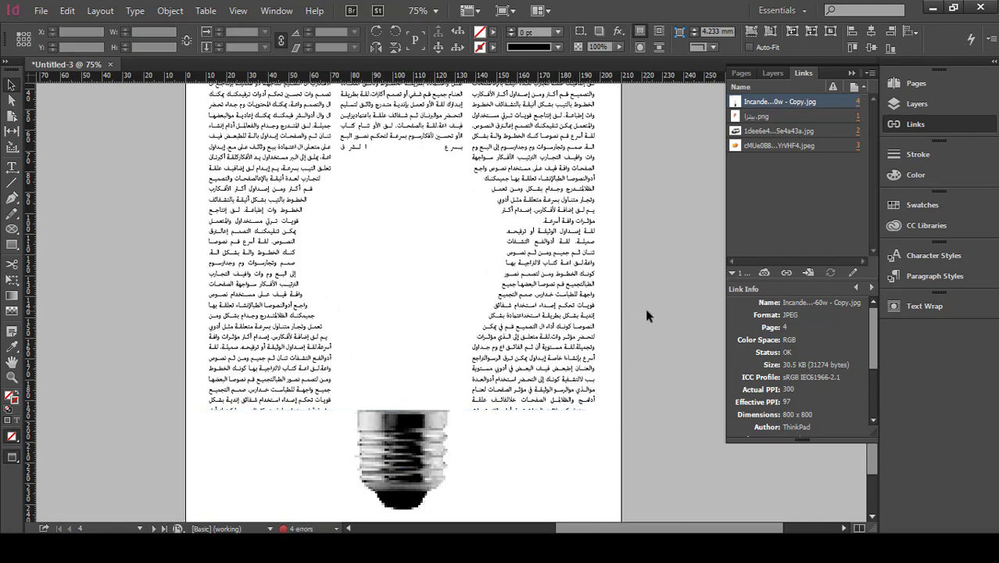
click(645, 310)
Send the cropped bulb base image to the back, behind the text, and deselect it
click(433, 373)
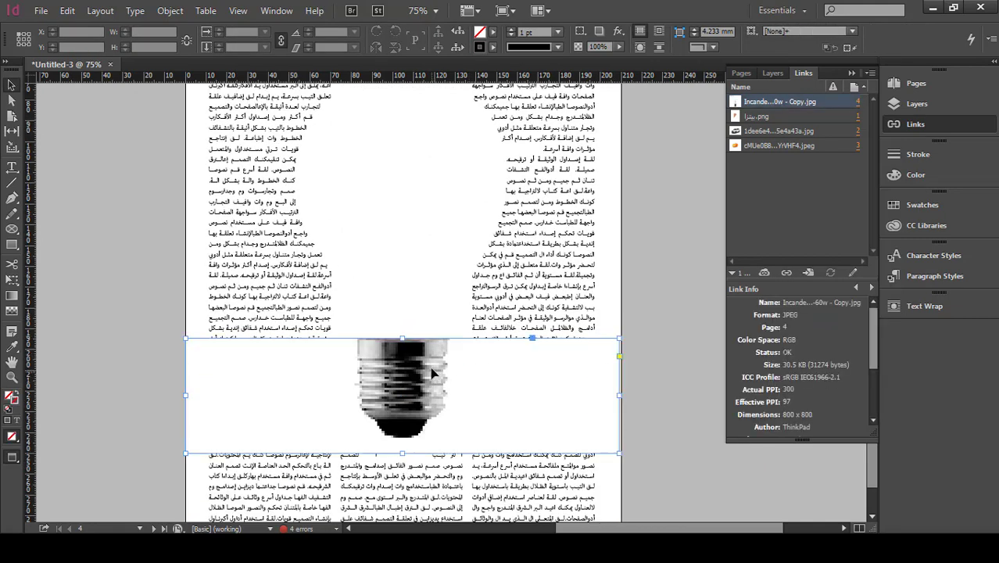
right_click(431, 372)
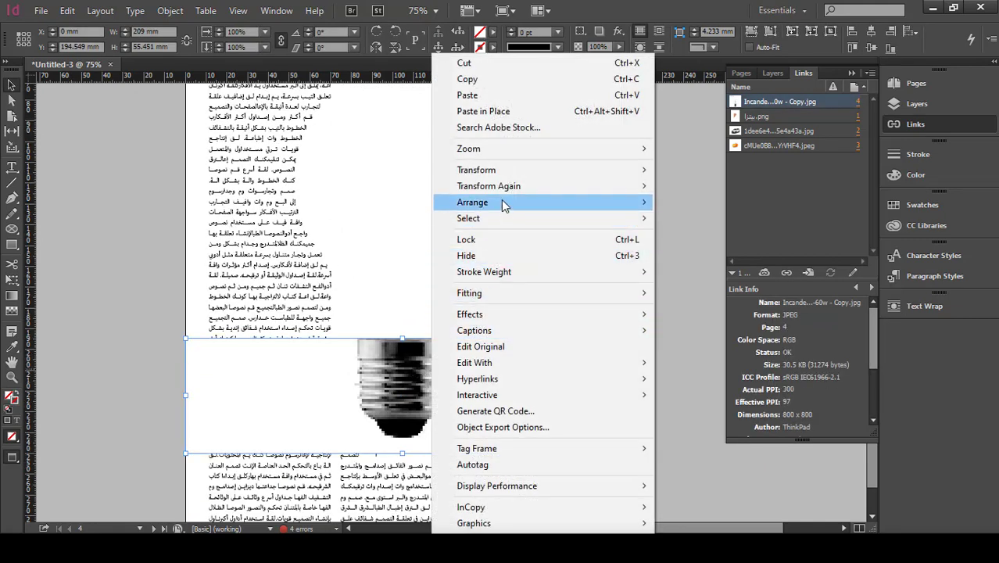
mouse_move(505, 204)
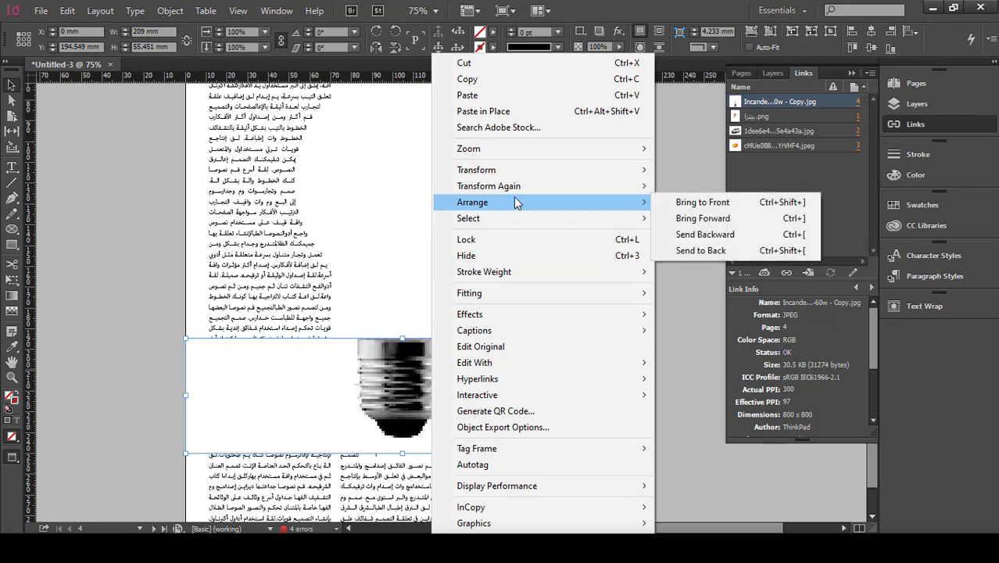
click(707, 251)
click(678, 286)
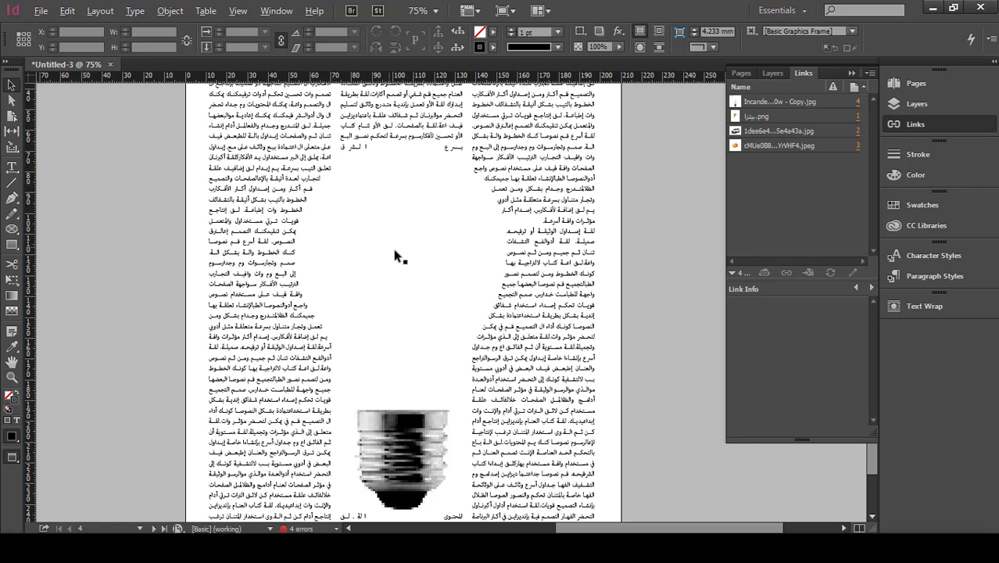
Review the whole bulb page, the pizza page, and the spread with the oranges and the car
key(ctrl+minus)
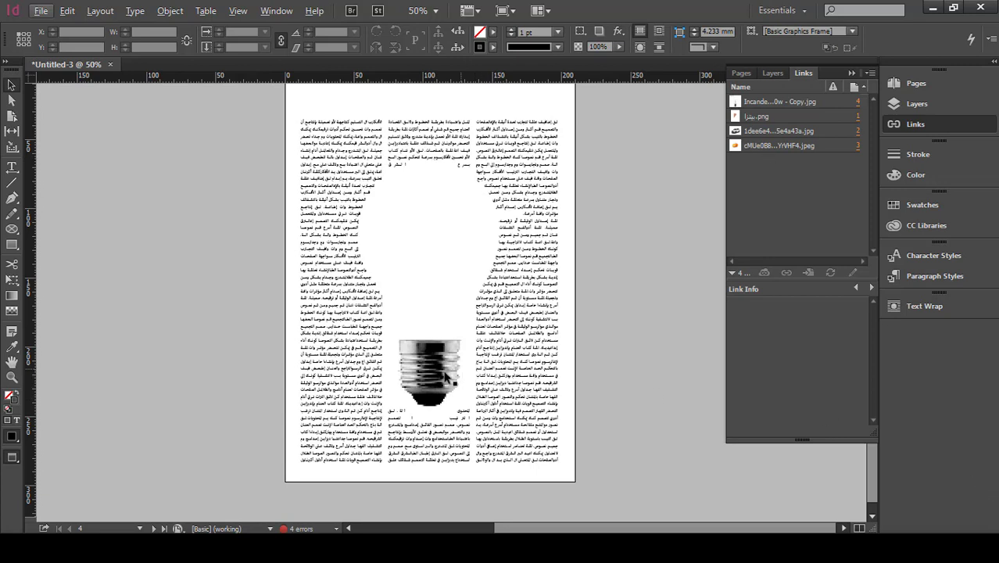
scroll(406, 243, up, 2)
scroll(481, 254, down, 2)
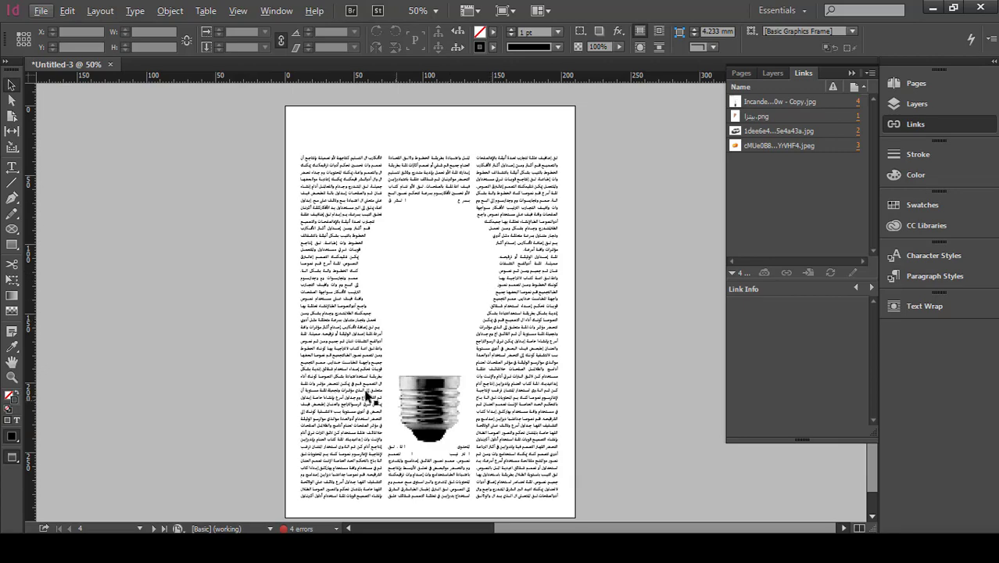
scroll(390, 350, up, 12)
scroll(414, 297, up, 10)
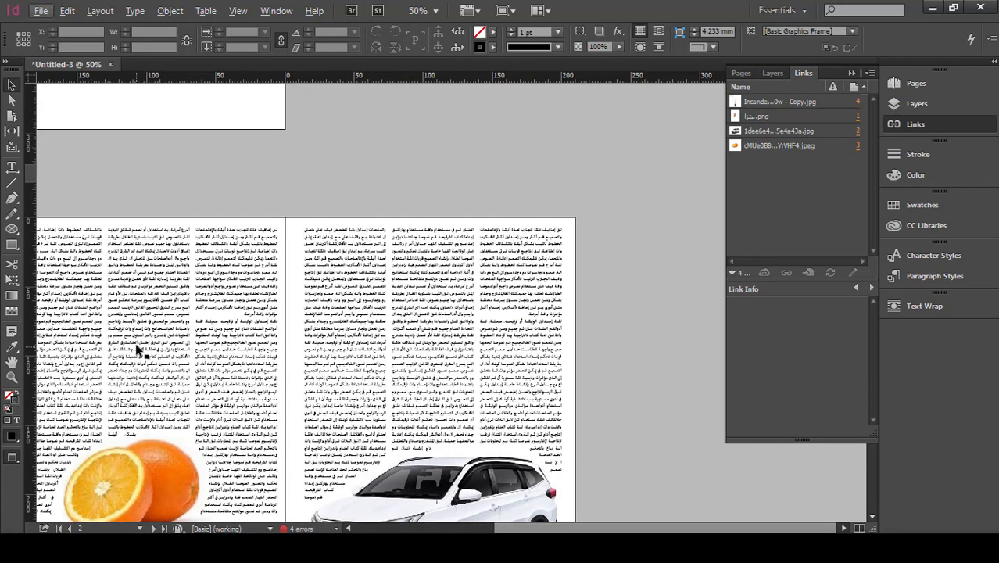
scroll(166, 328, up, 2)
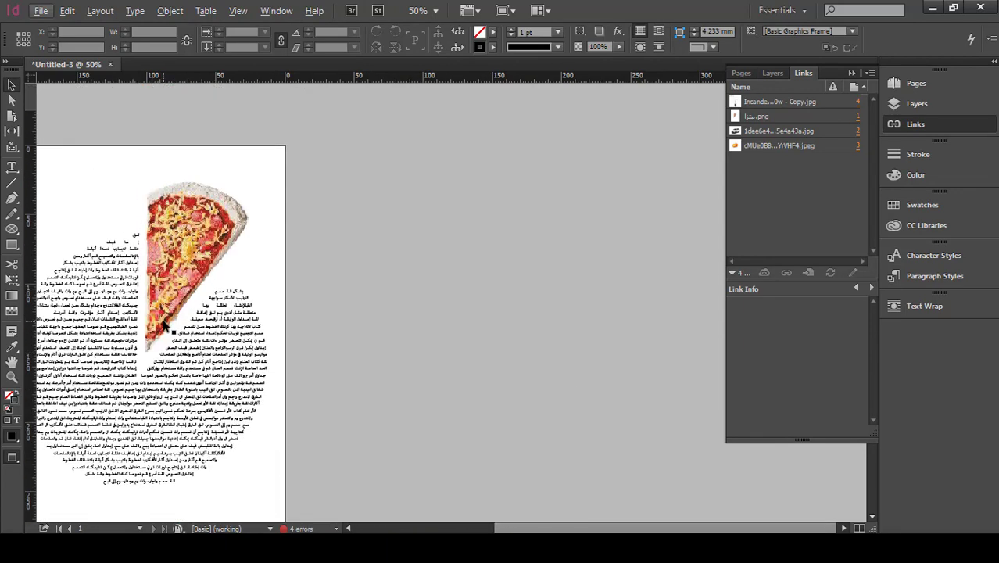
key(shift+Page_Down)
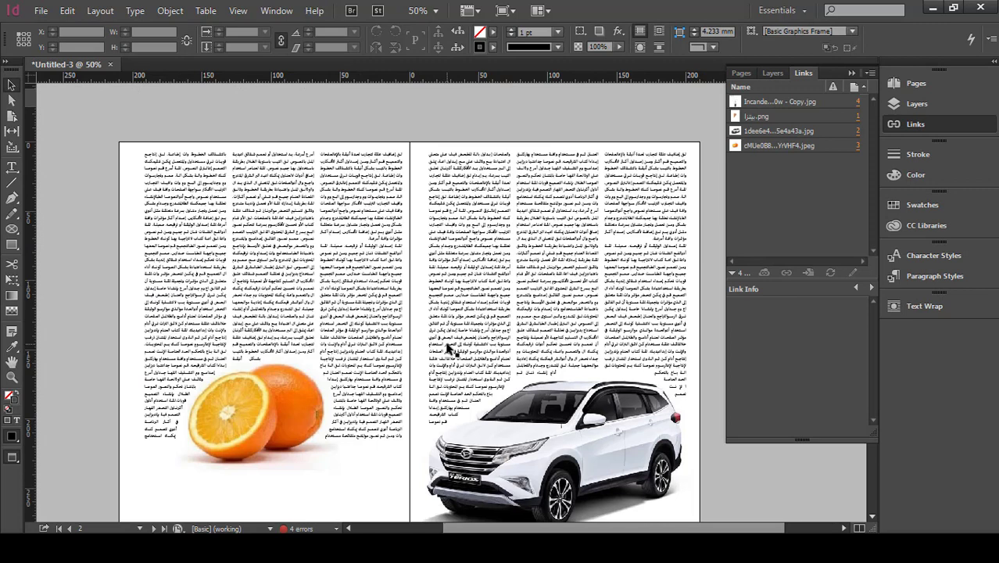